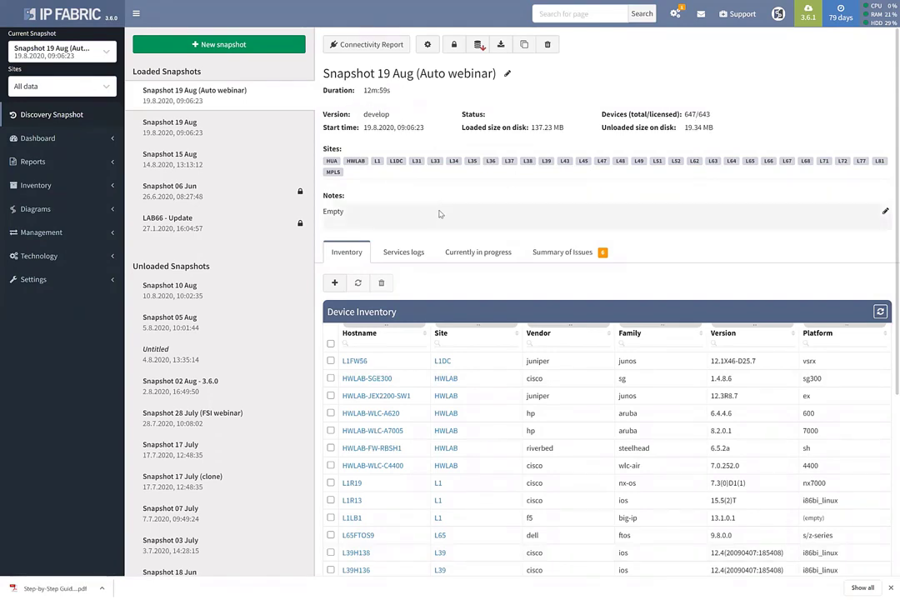
# - Filter the inventory's Site column to 'hwlab' and open the HWLAB-WLC-A620 and HWLAB-sw1_4524GT details
pyautogui.click(472, 344)
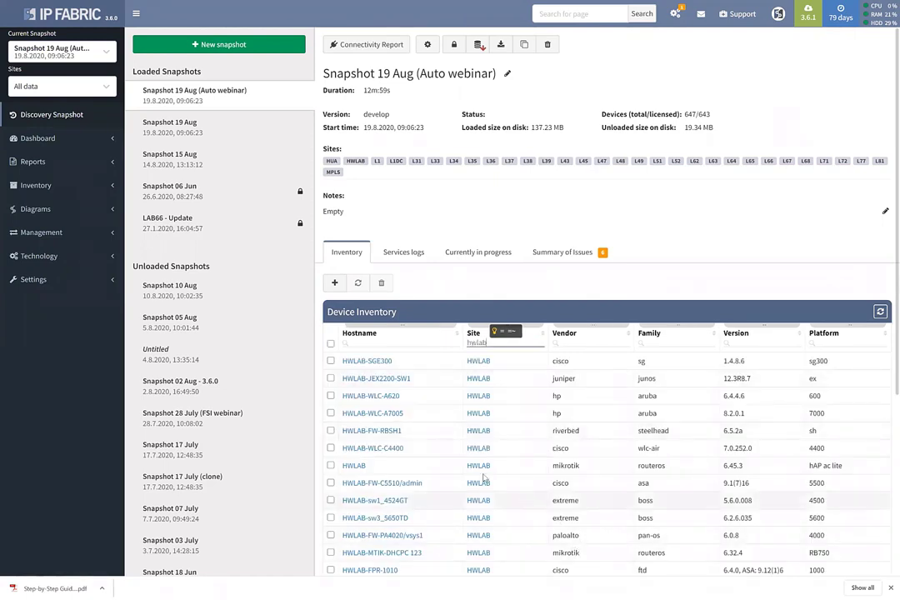
pyautogui.click(379, 397)
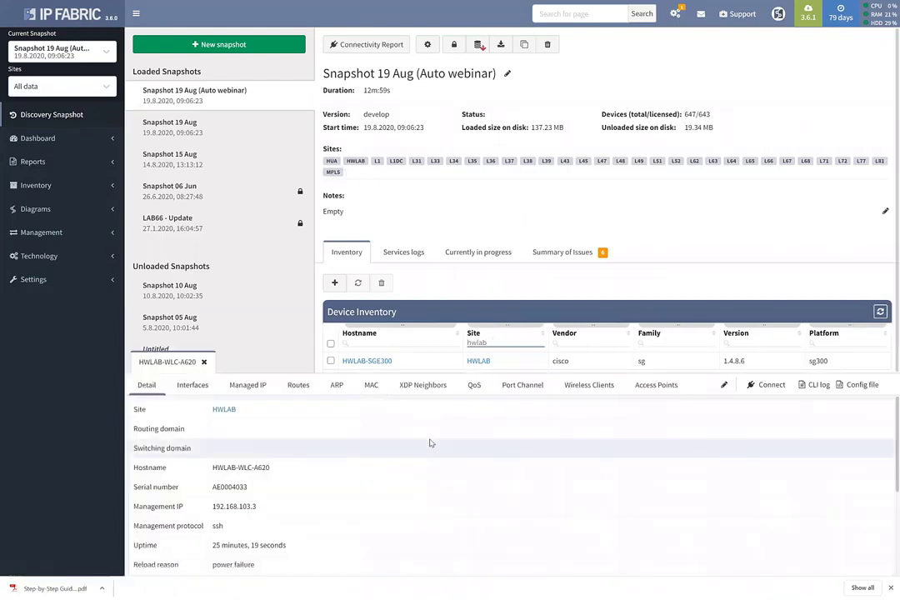
pyautogui.scroll(-4, 572, 352)
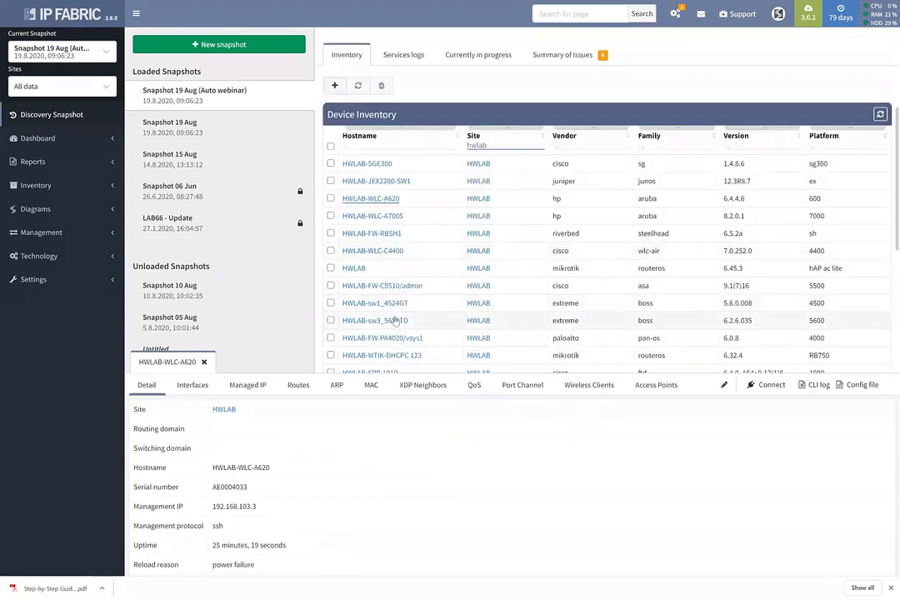
pyautogui.click(393, 303)
# - Open HWLAB-C3750-STACK's details and download its CLI log
pyautogui.scroll(-5, 512, 293)
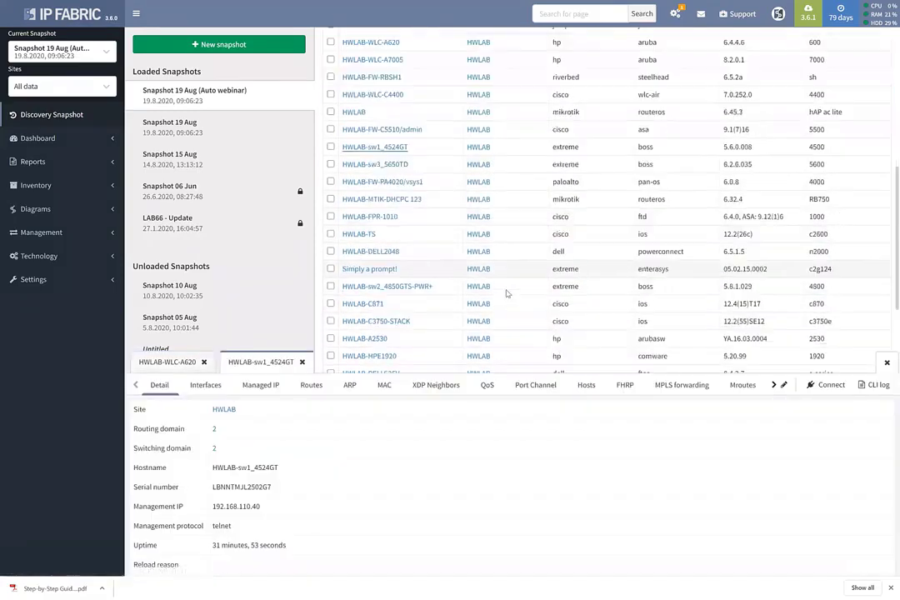
pyautogui.click(394, 283)
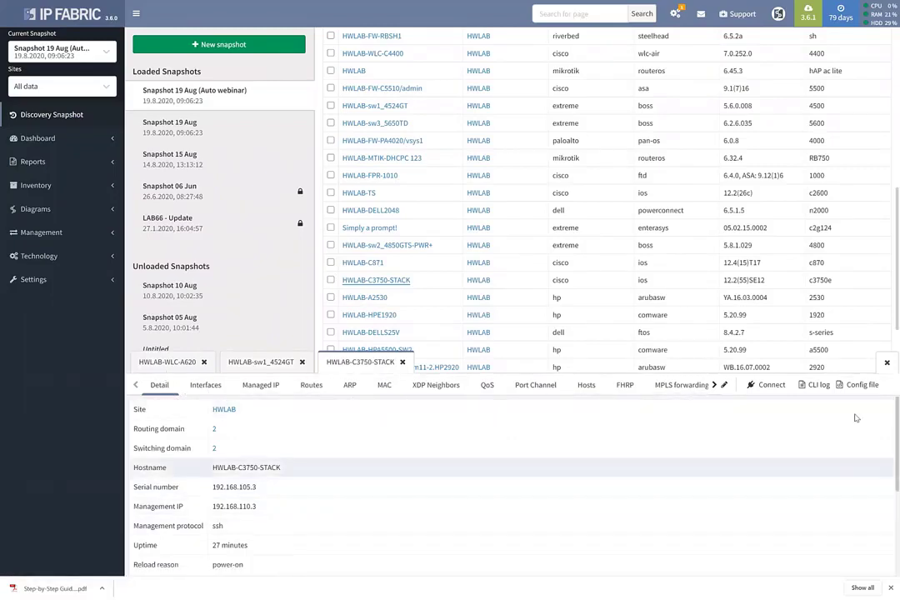
pyautogui.click(816, 385)
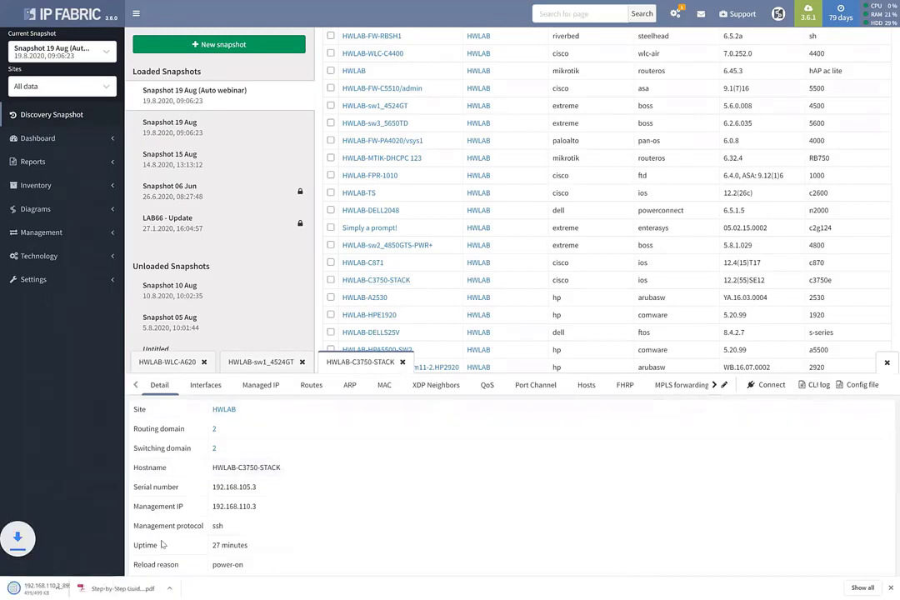
pyautogui.click(73, 588)
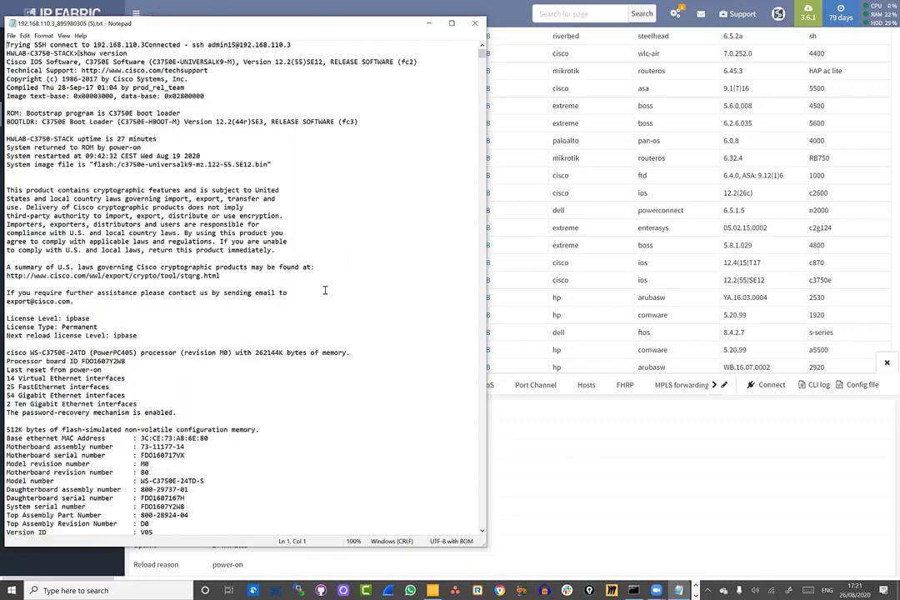
pyautogui.scroll(-1, 287, 331)
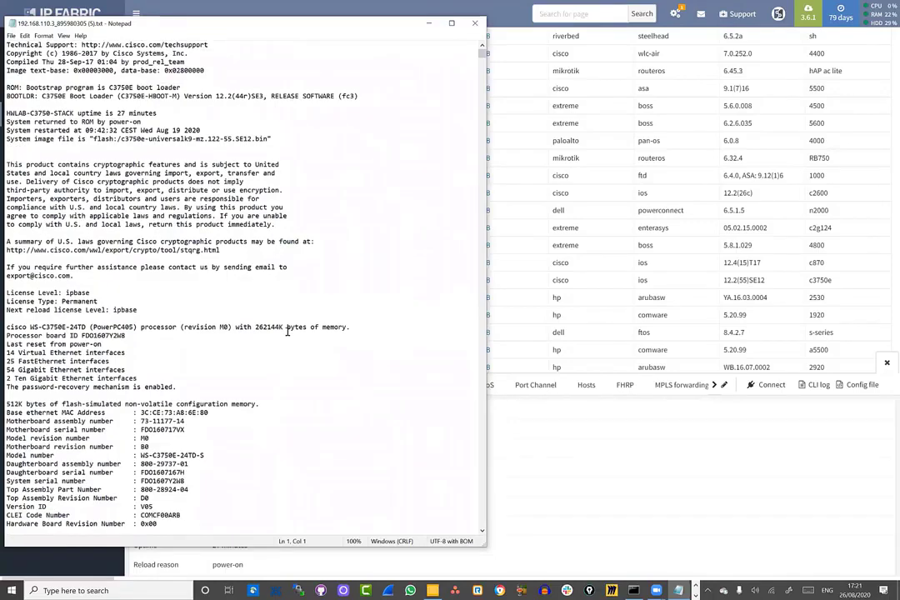
pyautogui.scroll(-5, 286, 330)
pyautogui.scroll(-13, 288, 325)
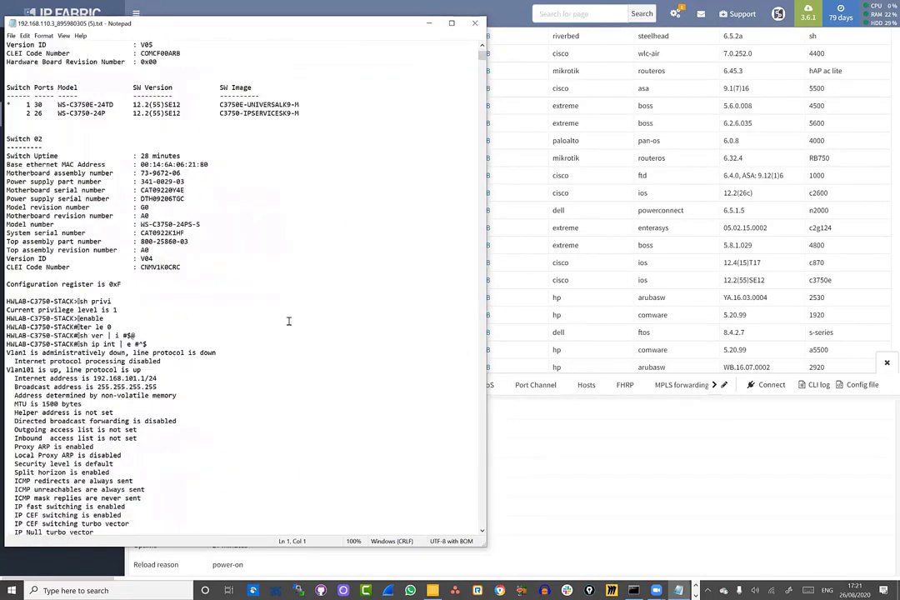
pyautogui.scroll(-19, 288, 321)
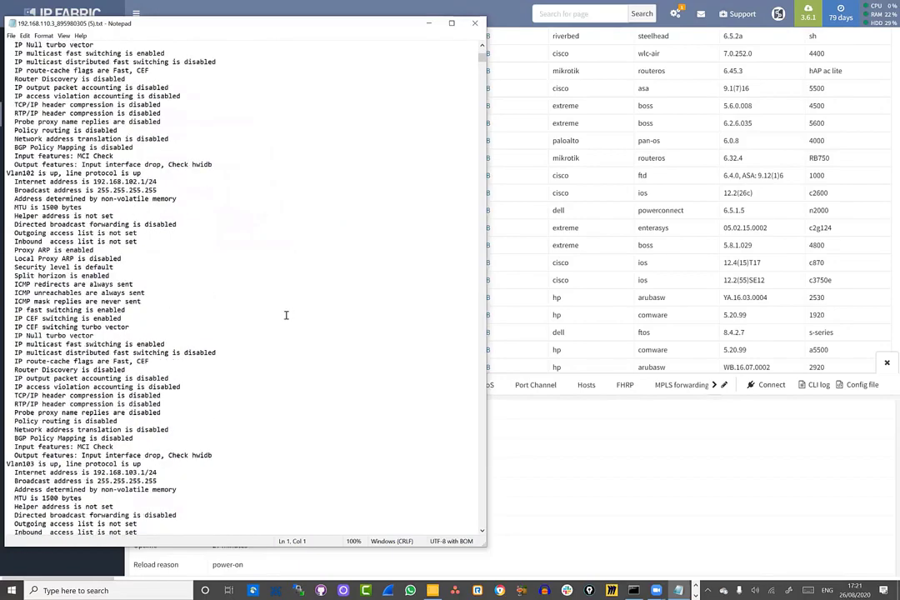
pyautogui.scroll(-15, 191, 267)
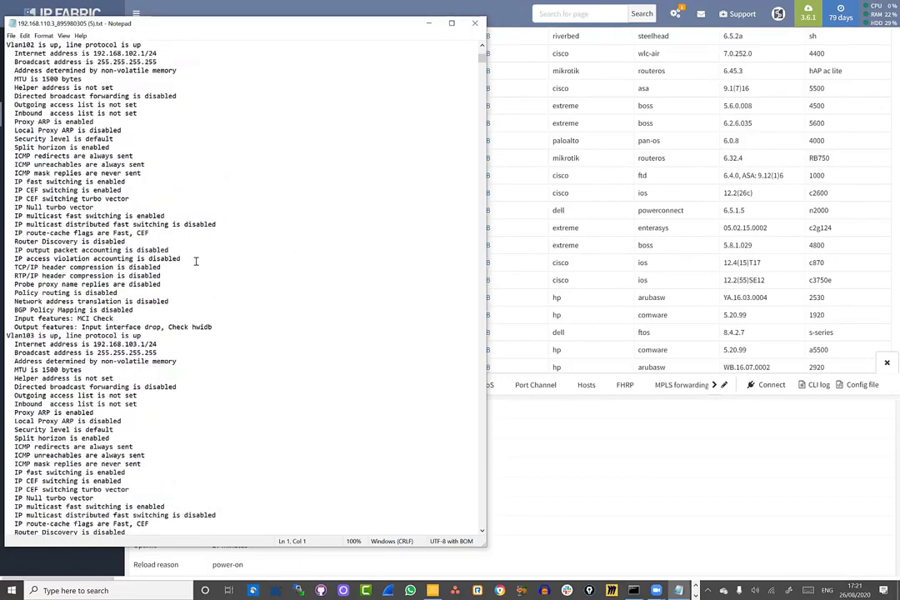
pyautogui.scroll(-15, 480, 397)
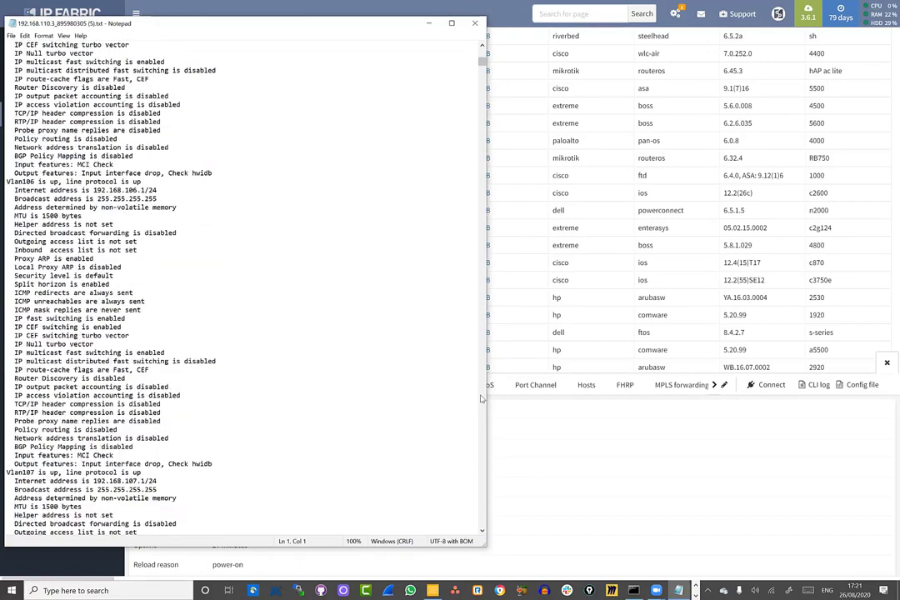
pyautogui.scroll(-20, 480, 399)
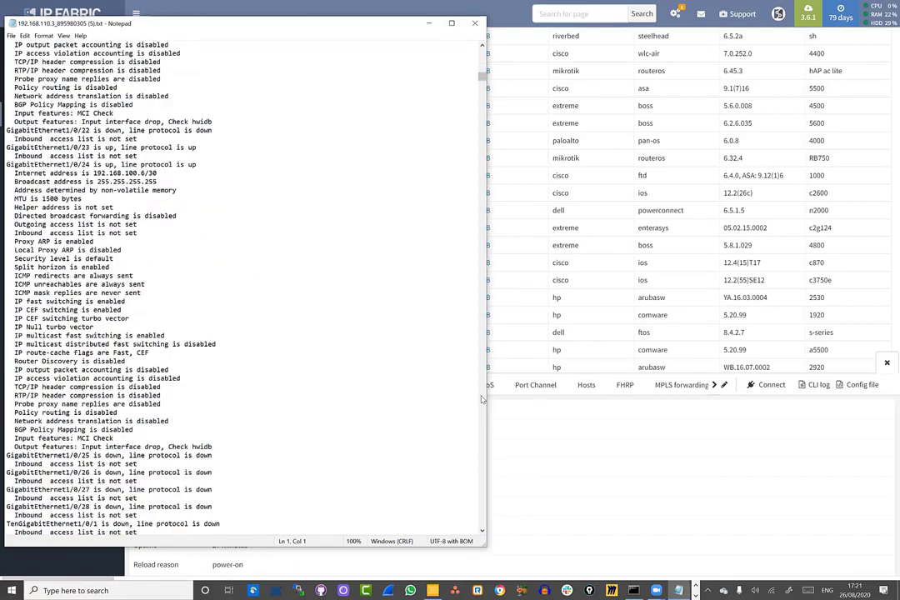
pyautogui.scroll(-20, 480, 399)
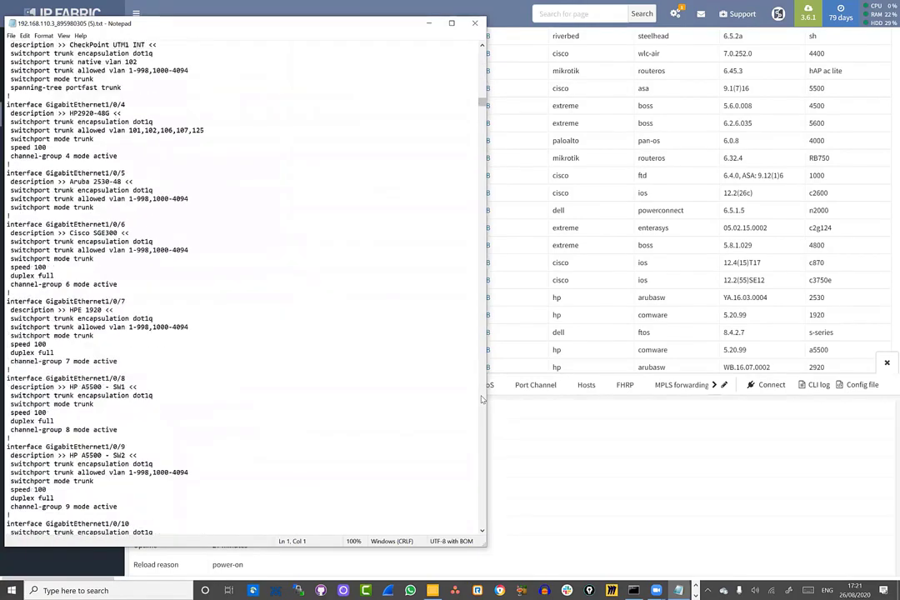
pyautogui.scroll(-20, 480, 399)
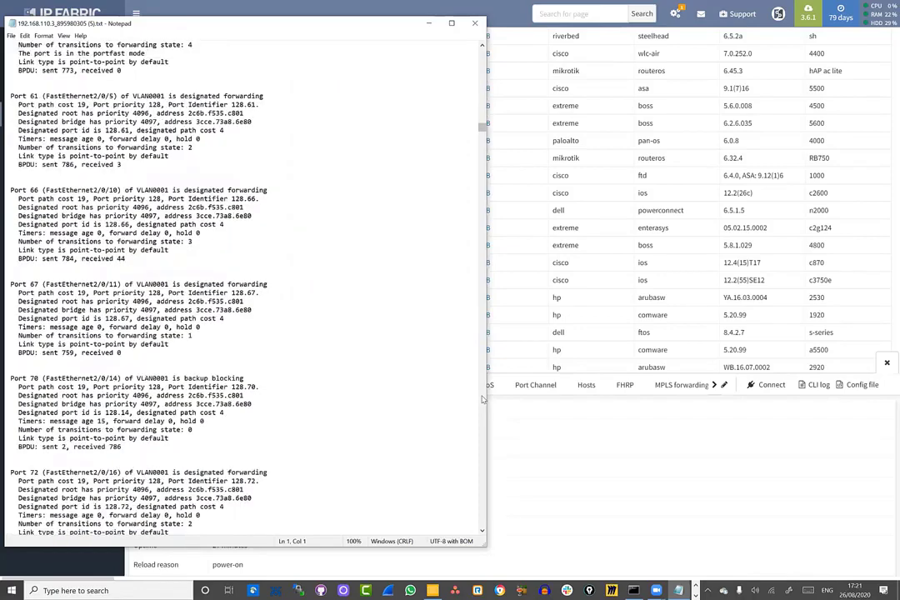
pyautogui.scroll(-19, 362, 370)
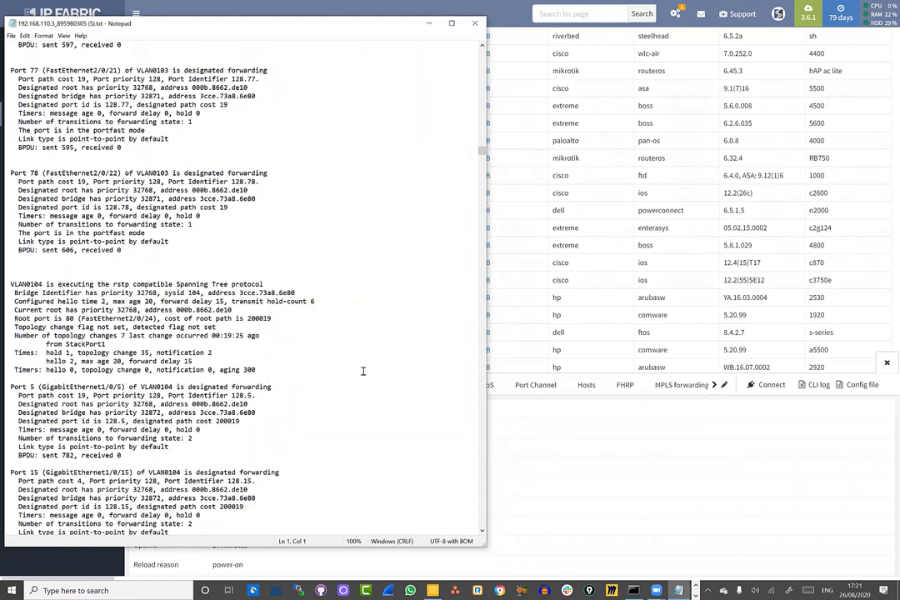
pyautogui.click(476, 25)
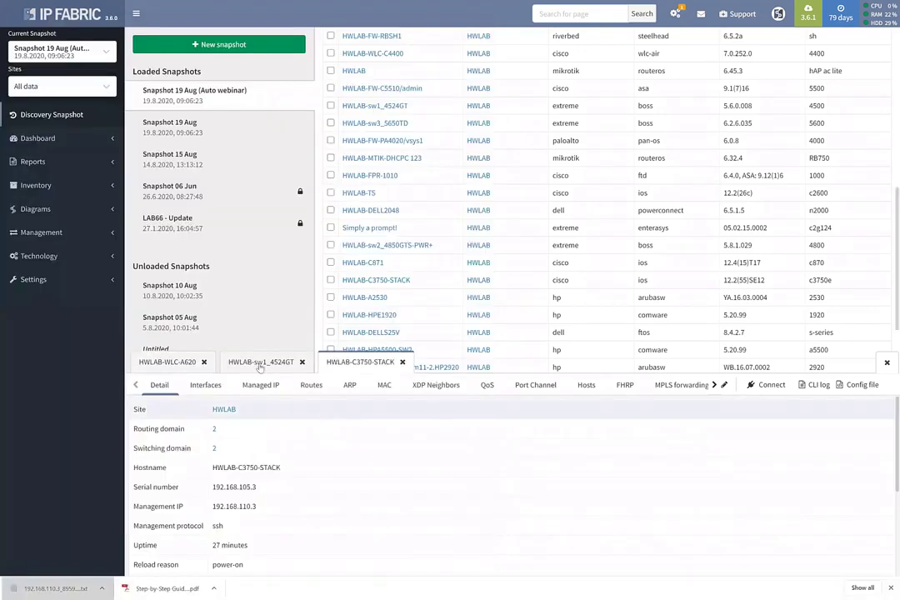
# - Return to HWLAB-sw1_4524GT's details and open its downloaded CLI log in Notepad
pyautogui.click(259, 363)
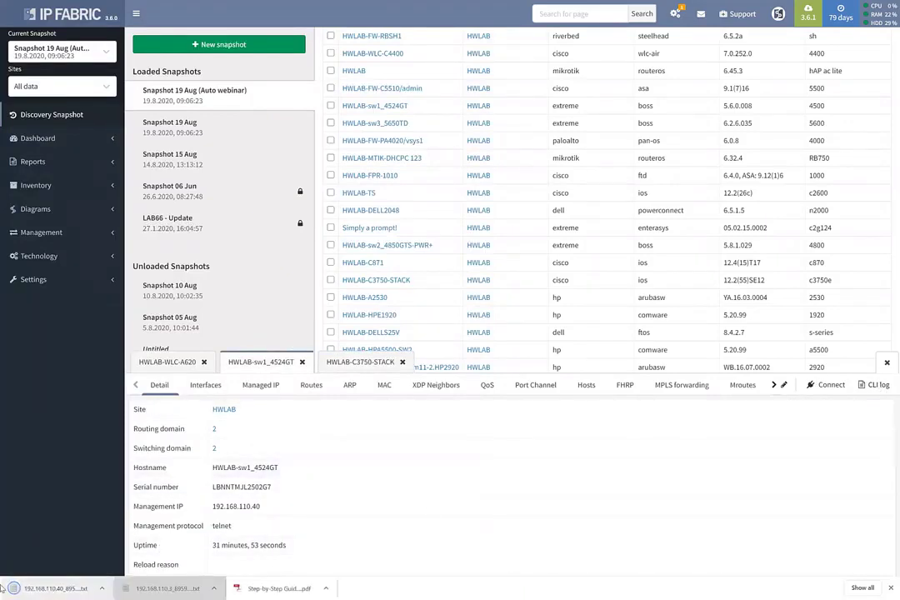
pyautogui.click(44, 588)
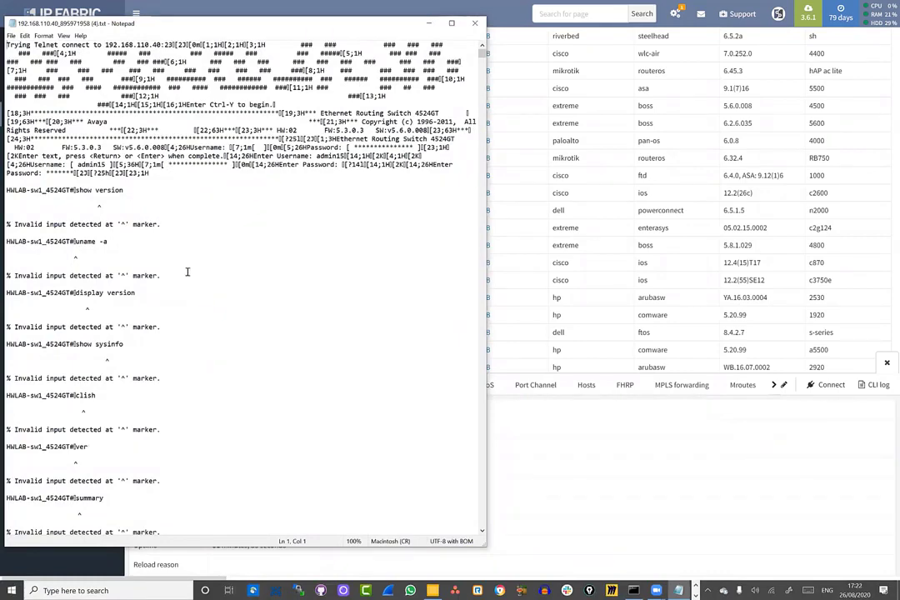
pyautogui.scroll(-12, 246, 385)
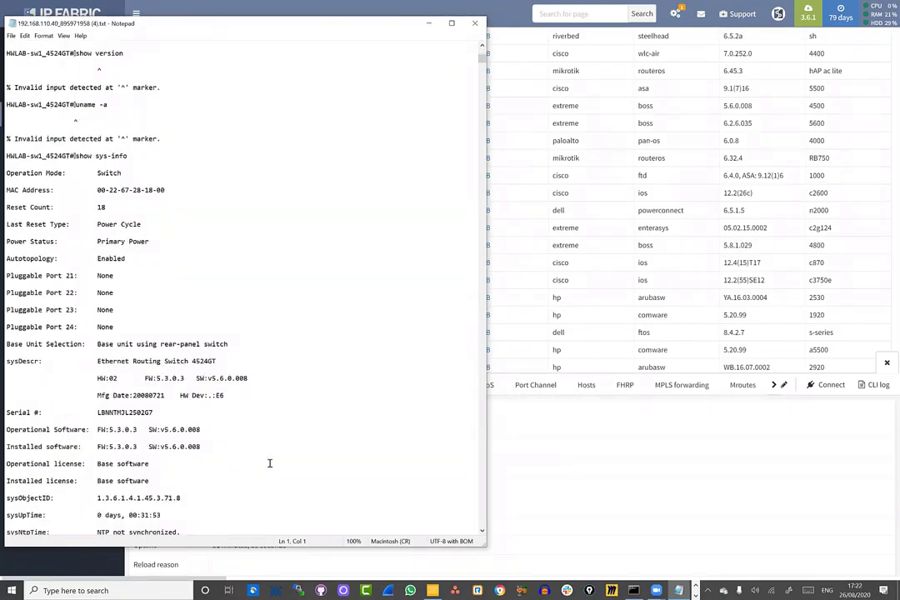
pyautogui.scroll(-15, 269, 463)
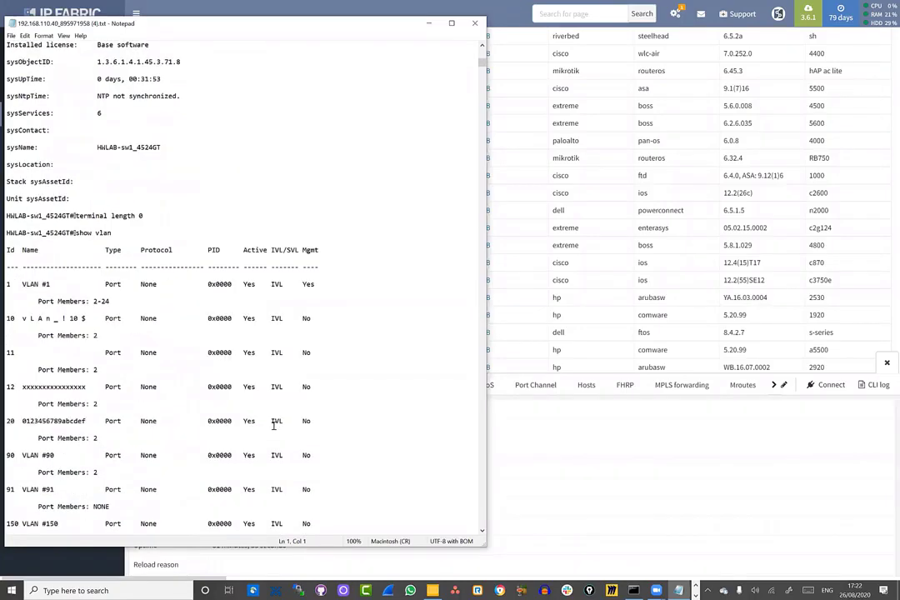
pyautogui.scroll(-6, 272, 416)
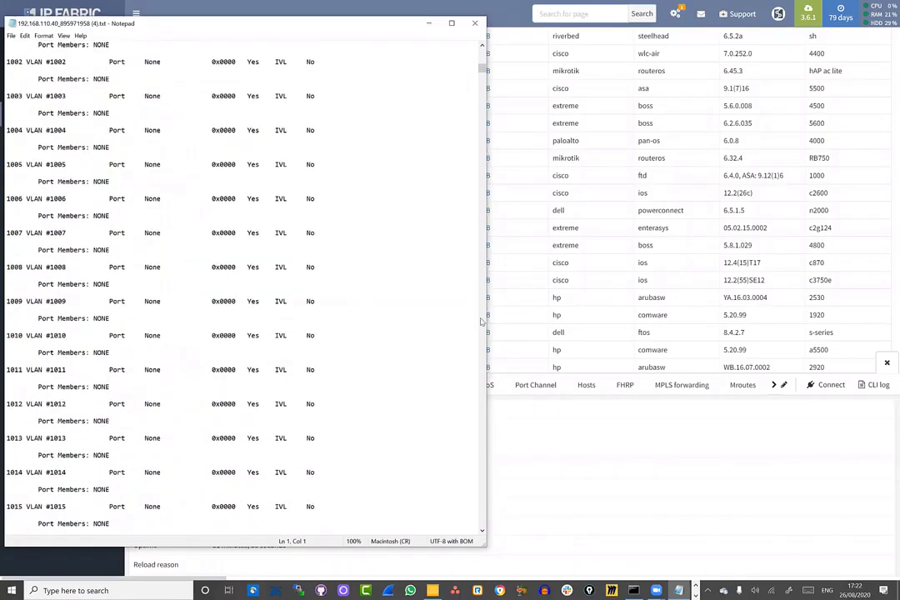
# - Page through the log's sys-info and VLAN output, then close Notepad
pyautogui.click(481, 323)
pyautogui.click(481, 324)
pyautogui.click(482, 323)
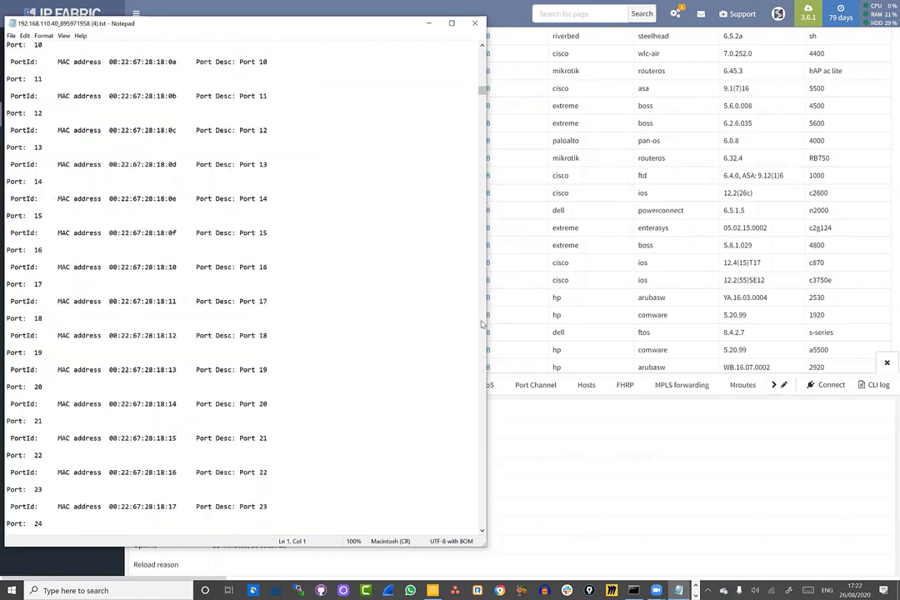
pyautogui.click(482, 323)
pyautogui.click(481, 323)
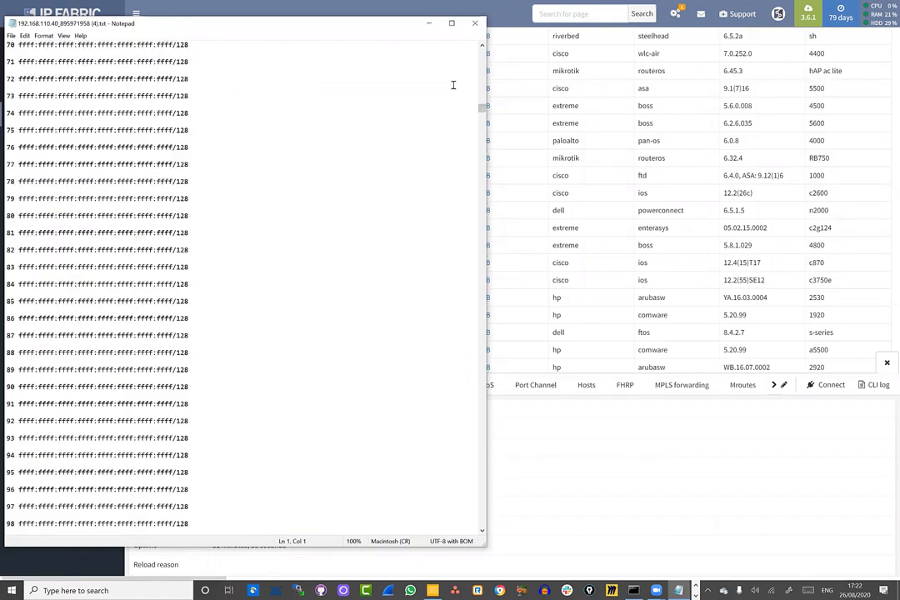
pyautogui.click(474, 26)
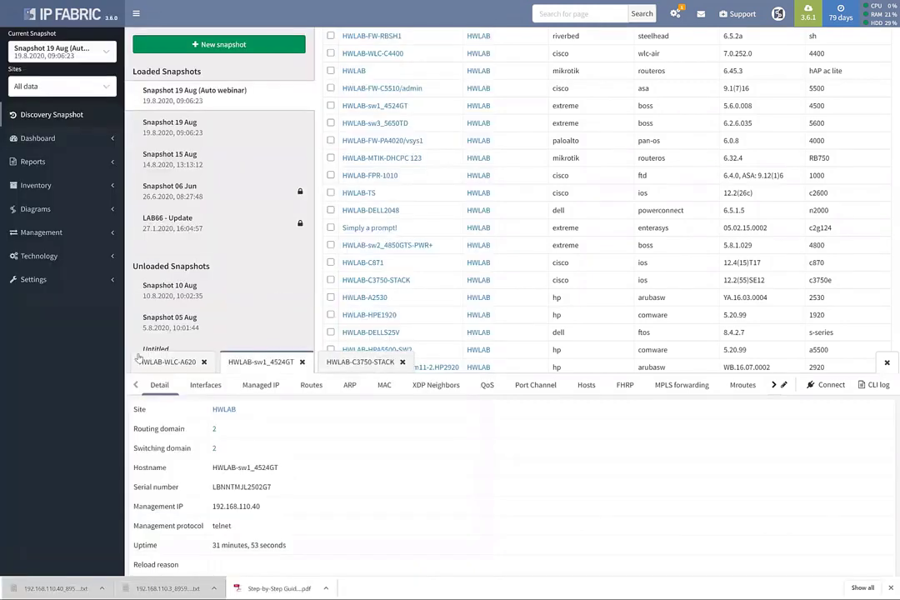
# - Download HWLAB-WLC-A620's CLI session log, read through it in Notepad, and close it
pyautogui.click(166, 362)
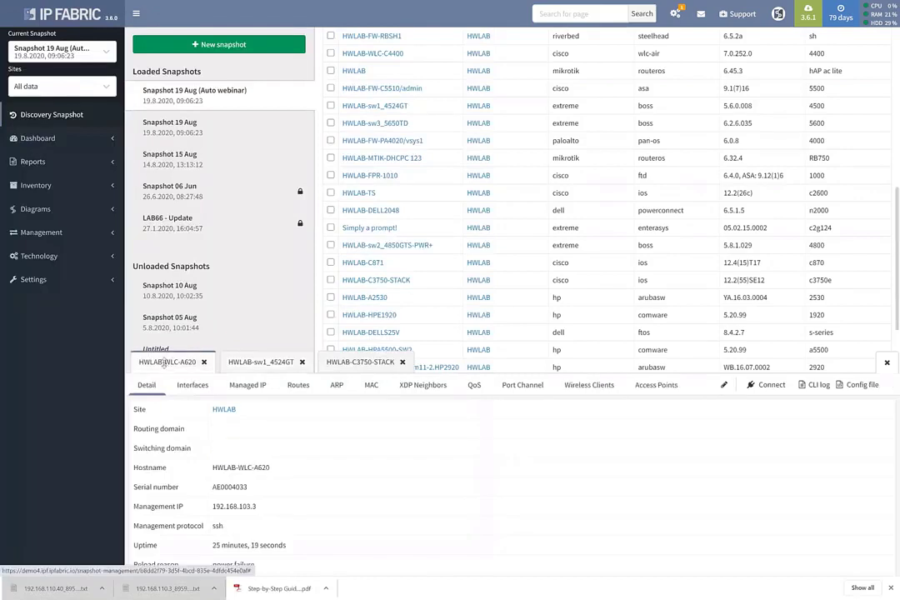
pyautogui.click(816, 385)
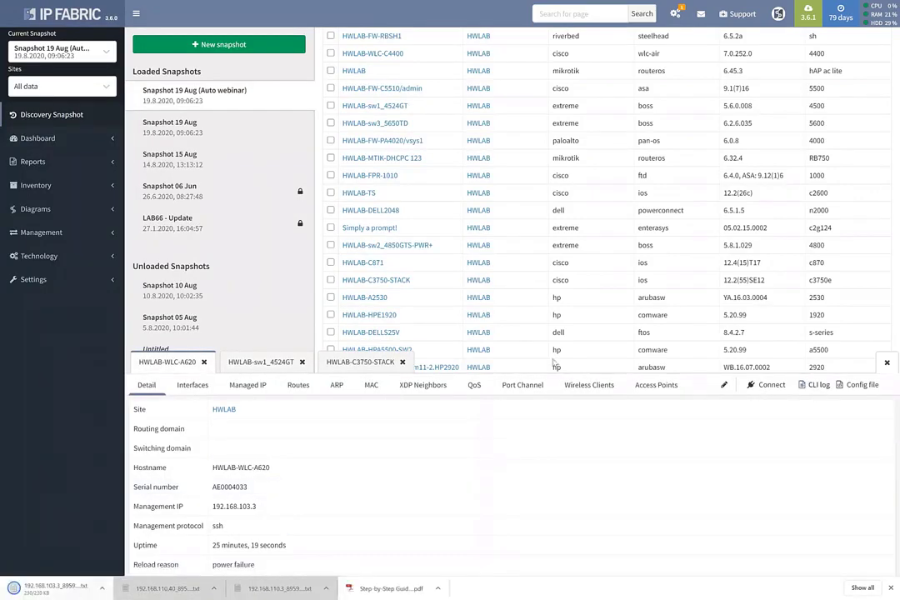
pyautogui.click(70, 587)
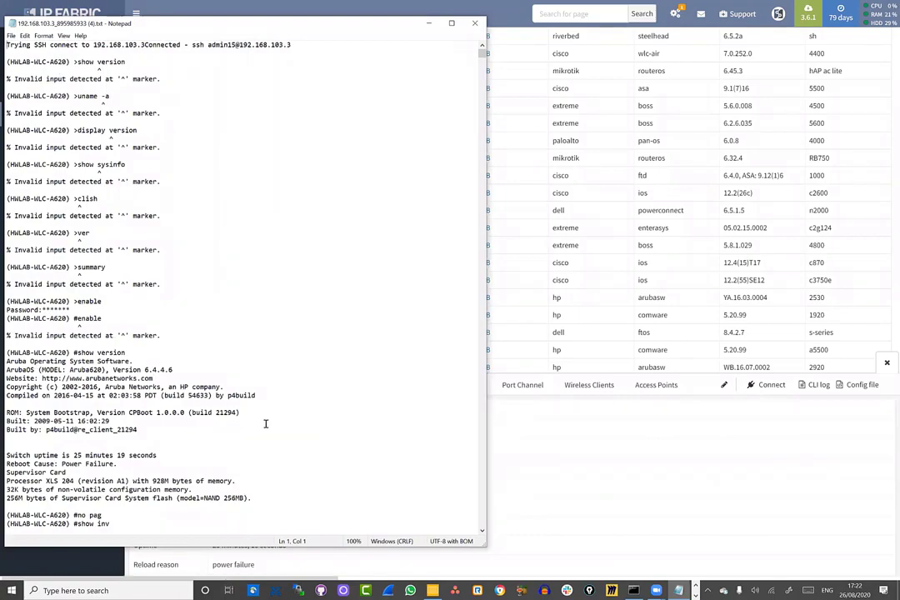
pyautogui.scroll(-20, 265, 423)
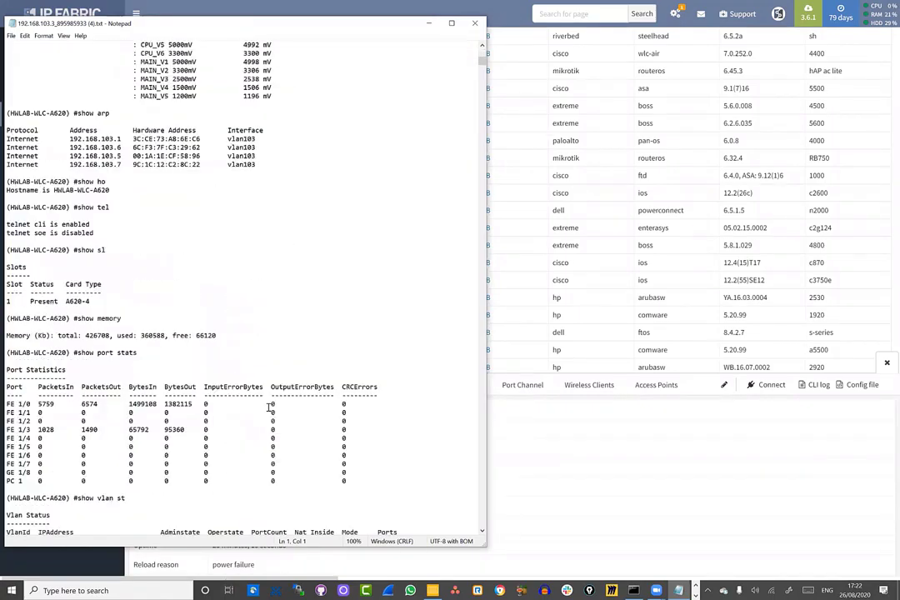
pyautogui.scroll(-18, 269, 407)
pyautogui.scroll(-20, 264, 399)
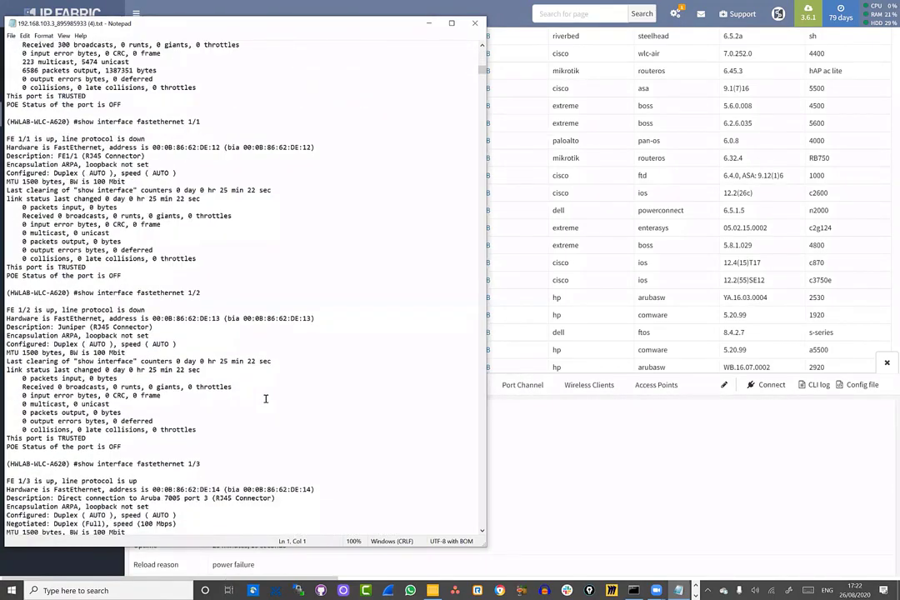
pyautogui.click(476, 25)
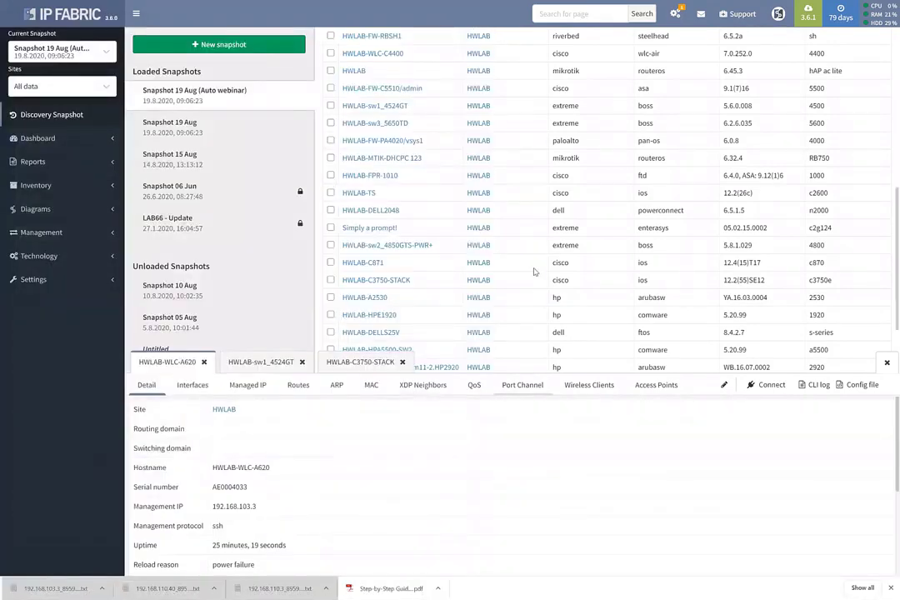
# - Close the device detail panel and open the HWLAB site diagram
pyautogui.scroll(10, 534, 271)
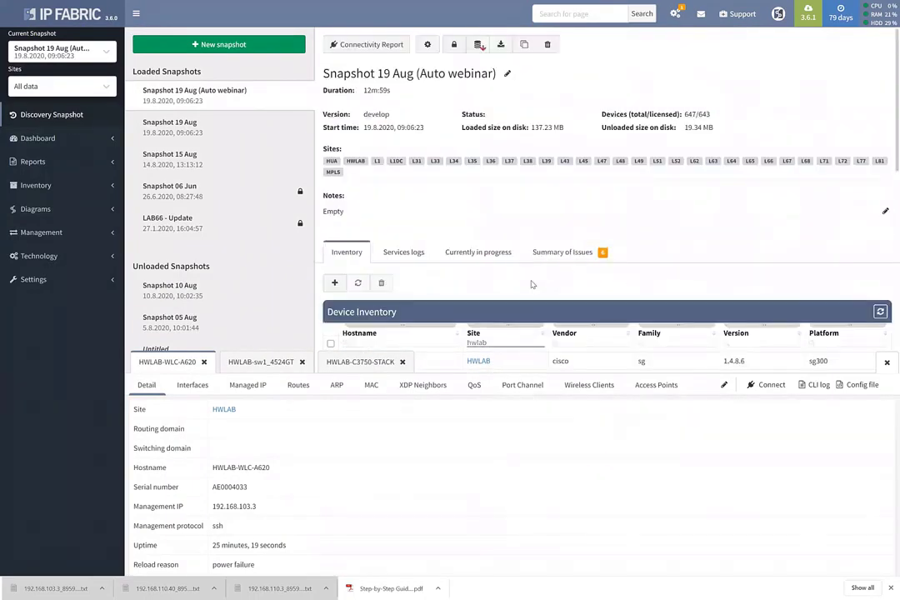
pyautogui.click(886, 364)
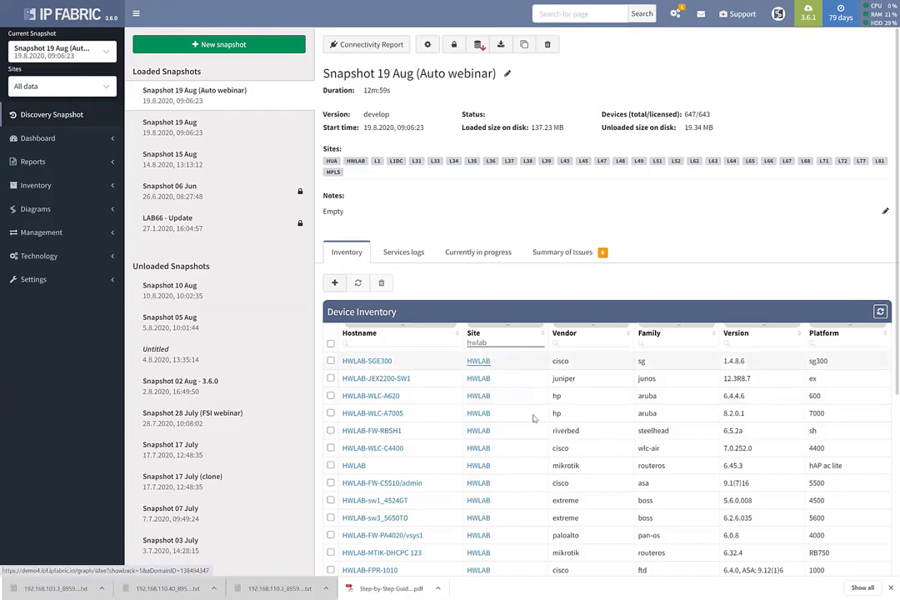
pyautogui.click(489, 363)
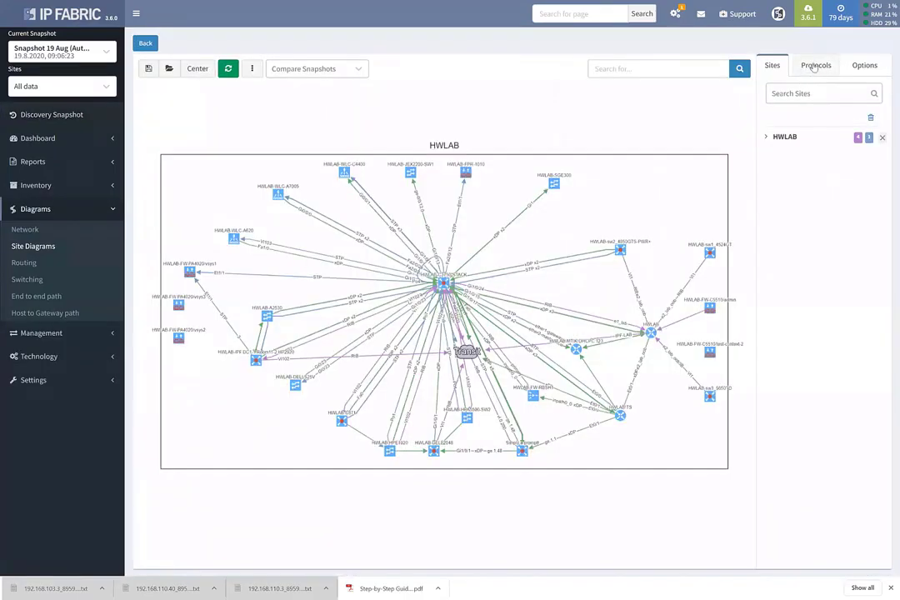
# - Turn off the Layer 2 and Layer 3 links and uncheck Show edge, leaving only xDP links
pyautogui.click(817, 67)
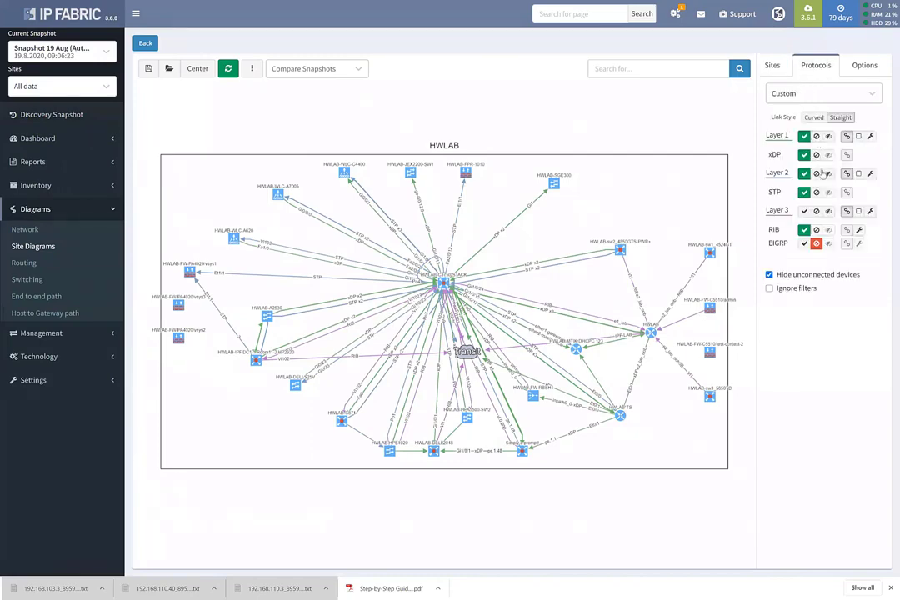
pyautogui.click(815, 173)
pyautogui.click(816, 211)
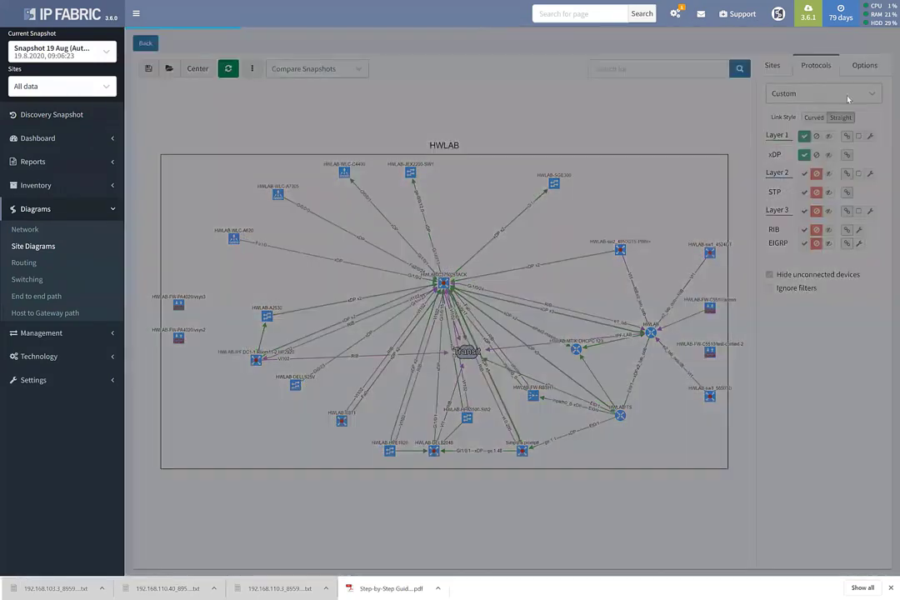
pyautogui.click(864, 65)
pyautogui.click(798, 156)
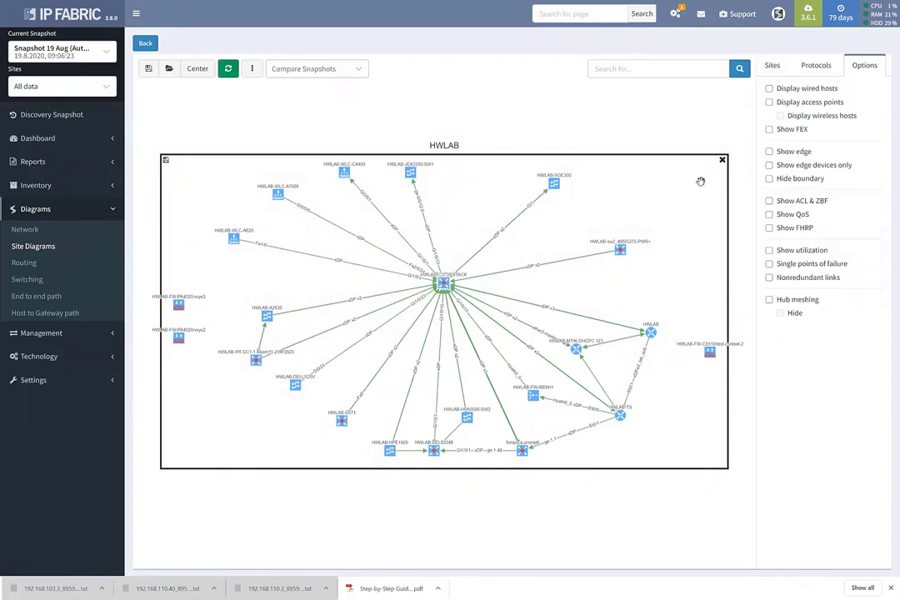
pyautogui.click(816, 66)
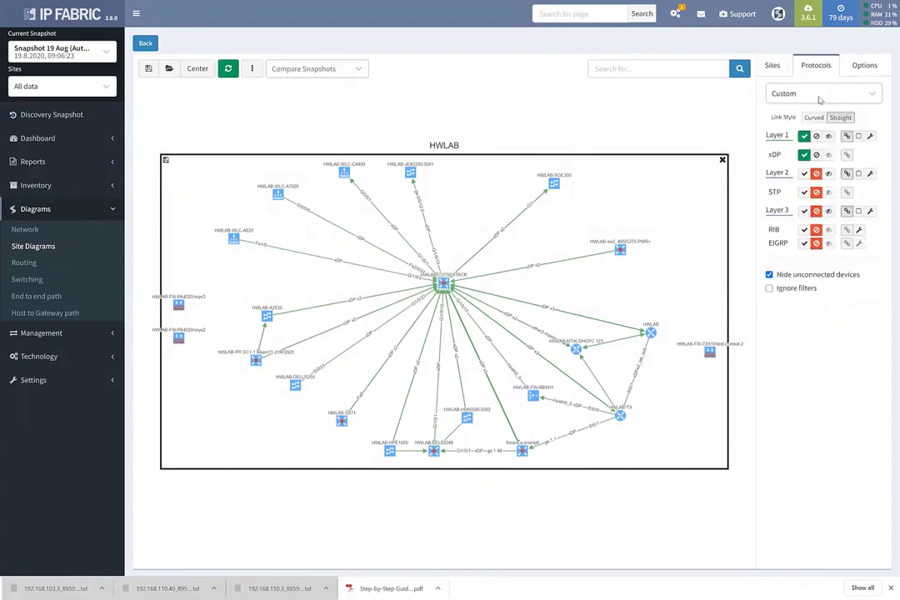
# - Overlay coloured Layer 3 RIB and EIGRP links on the xDP links, keeping Layer 2 STP hidden
pyautogui.click(803, 174)
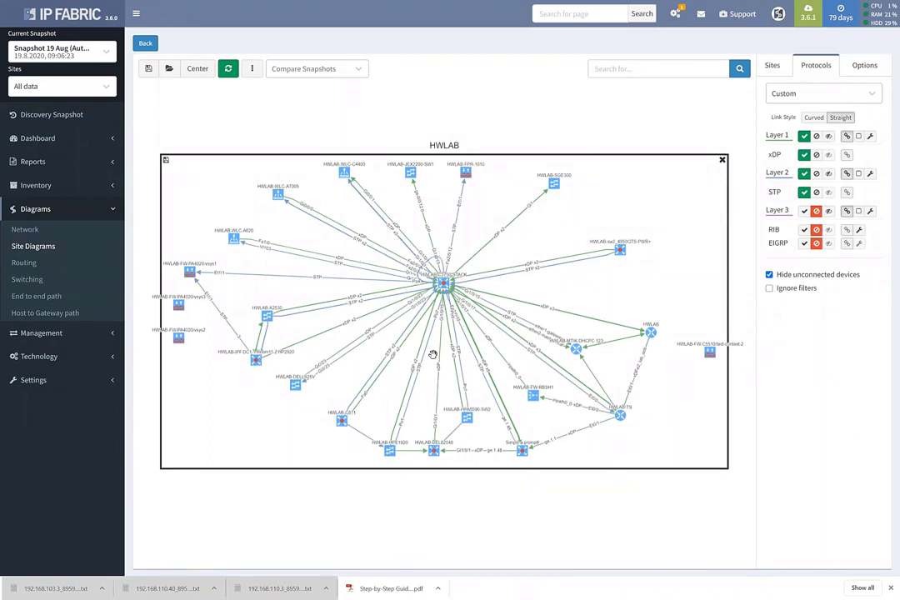
pyautogui.click(805, 212)
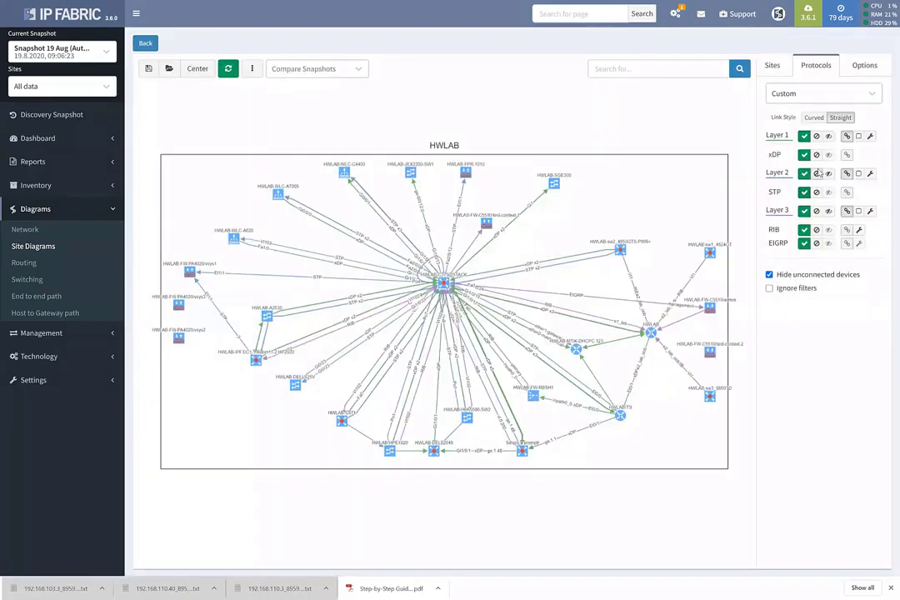
pyautogui.click(817, 174)
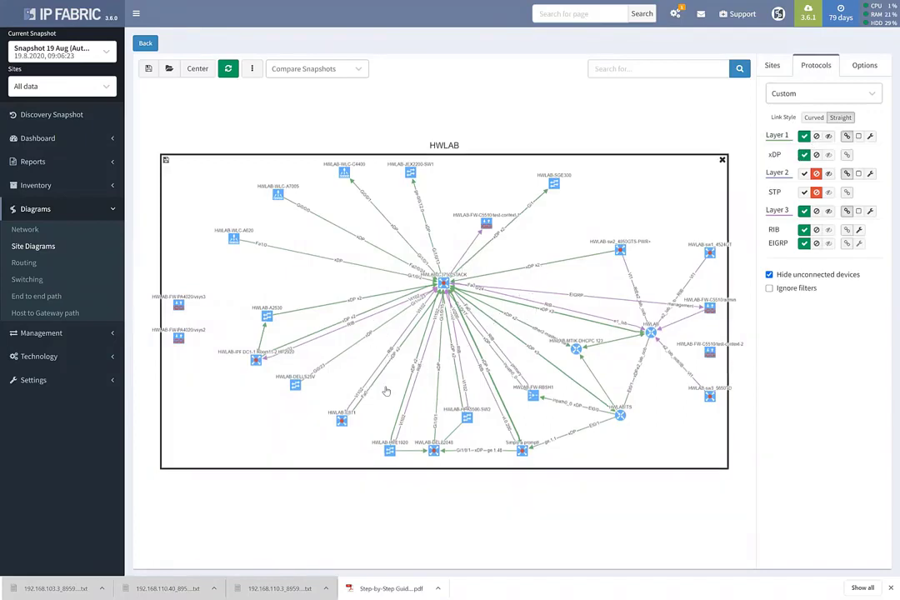
pyautogui.click(847, 211)
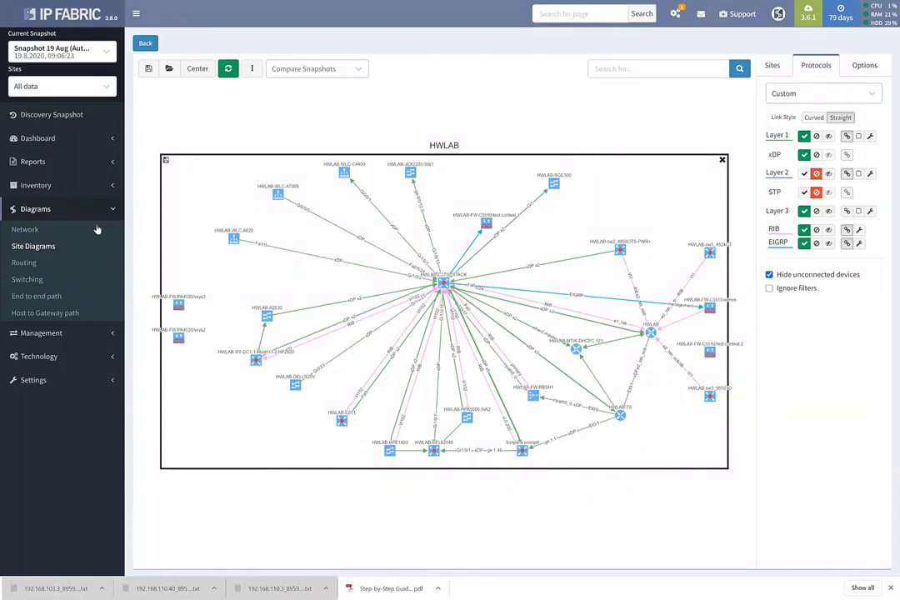
pyautogui.click(43, 185)
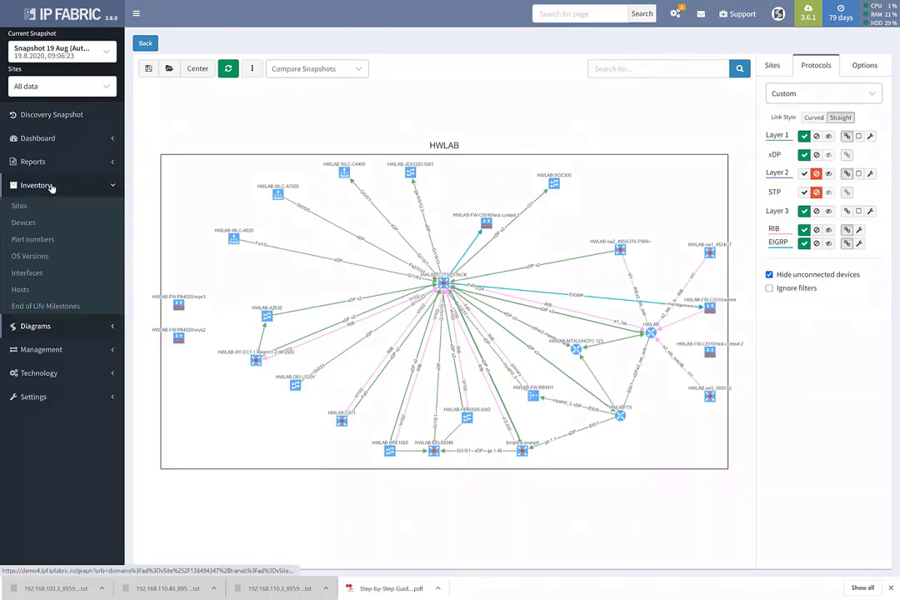
# - Browse the Devices and Part numbers inventories, then open the Interface Inventory of 8,047 interfaces
pyautogui.click(23, 223)
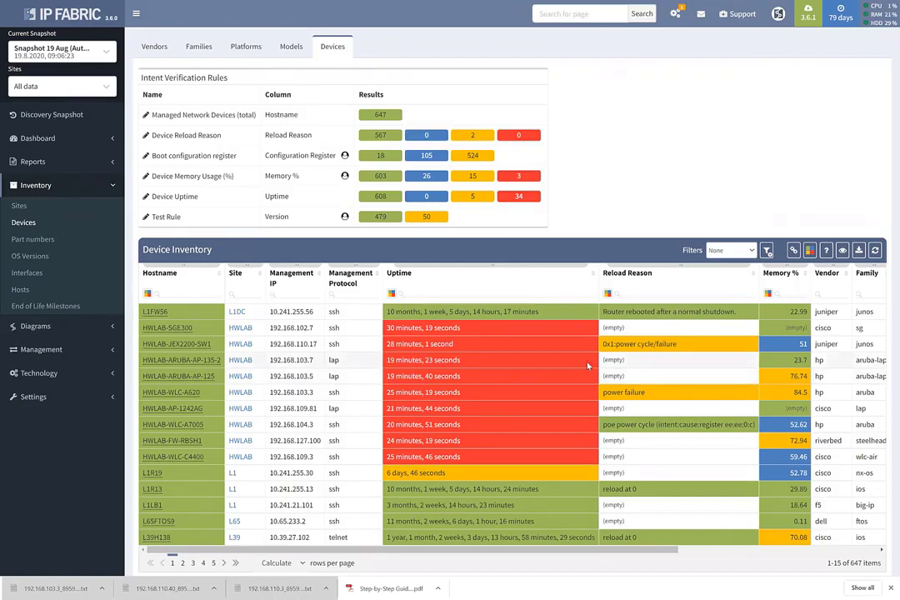
pyautogui.click(38, 241)
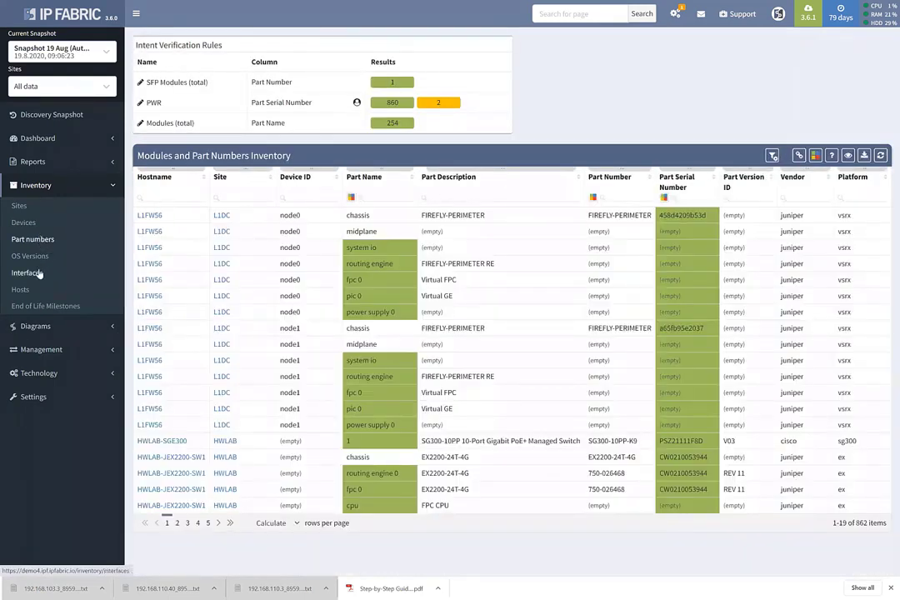
pyautogui.click(38, 274)
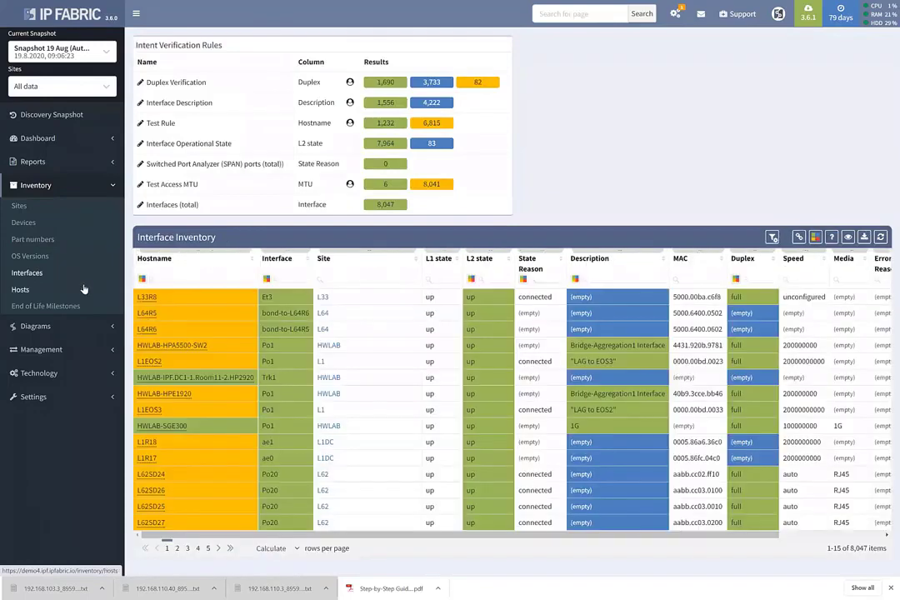
# - Filter interfaces to site 38 with L1 and L2 state down, then open the Hosts inventory
pyautogui.click(188, 279)
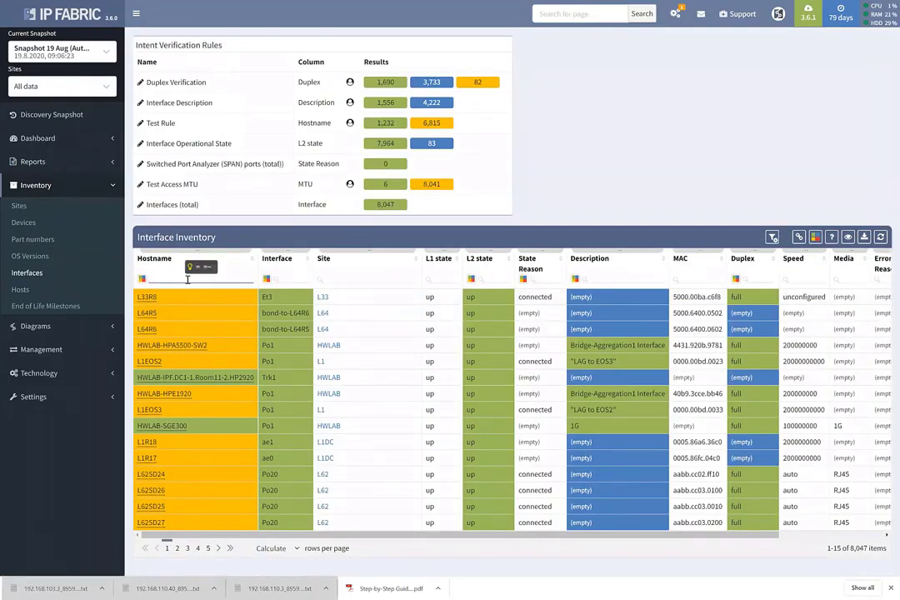
pyautogui.write('r')
pyautogui.click(298, 278)
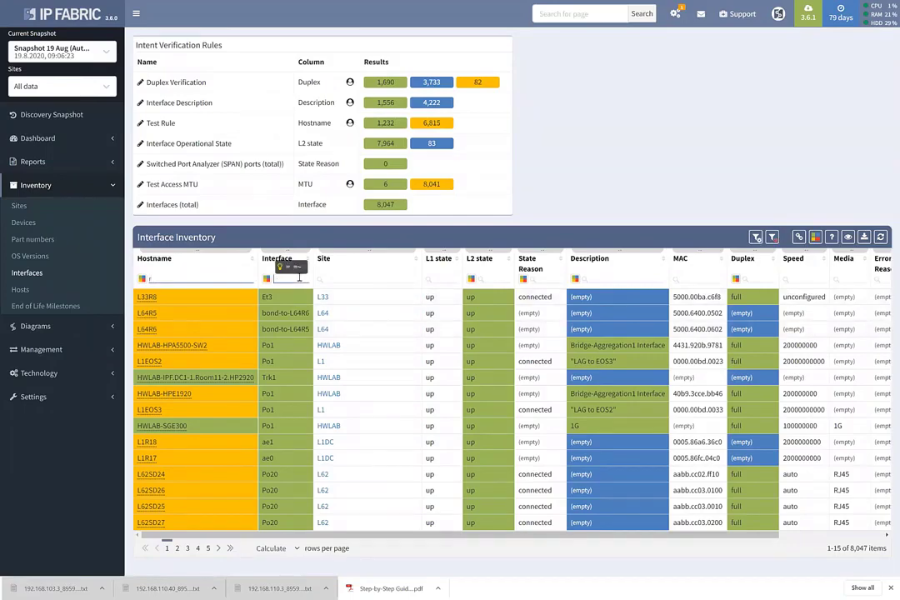
pyautogui.click(352, 278)
pyautogui.write('38')
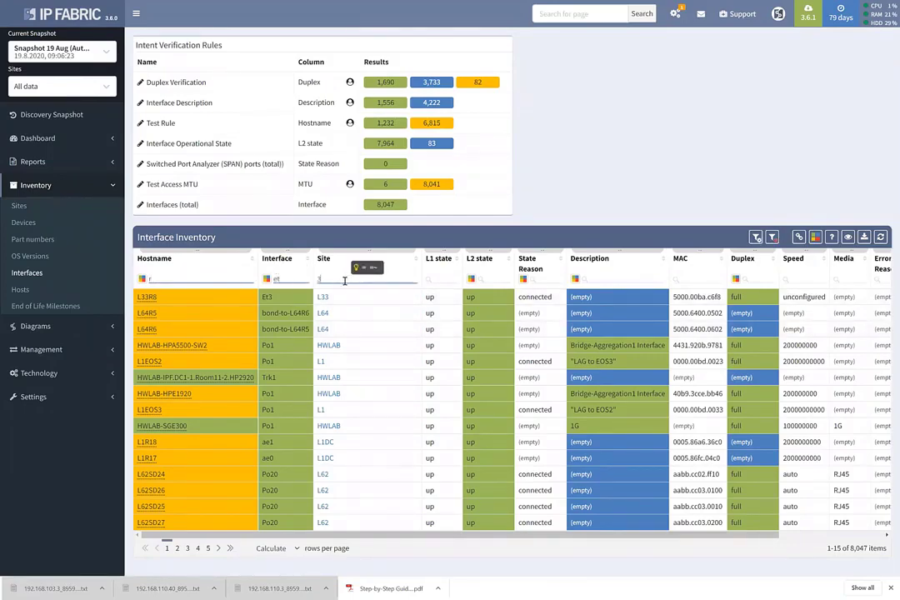
pyautogui.click(444, 280)
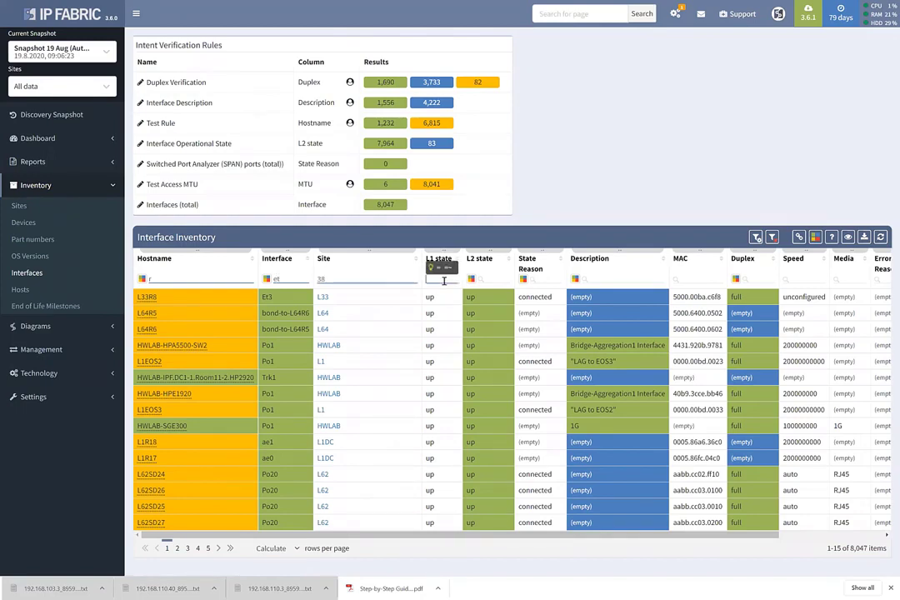
pyautogui.click(493, 278)
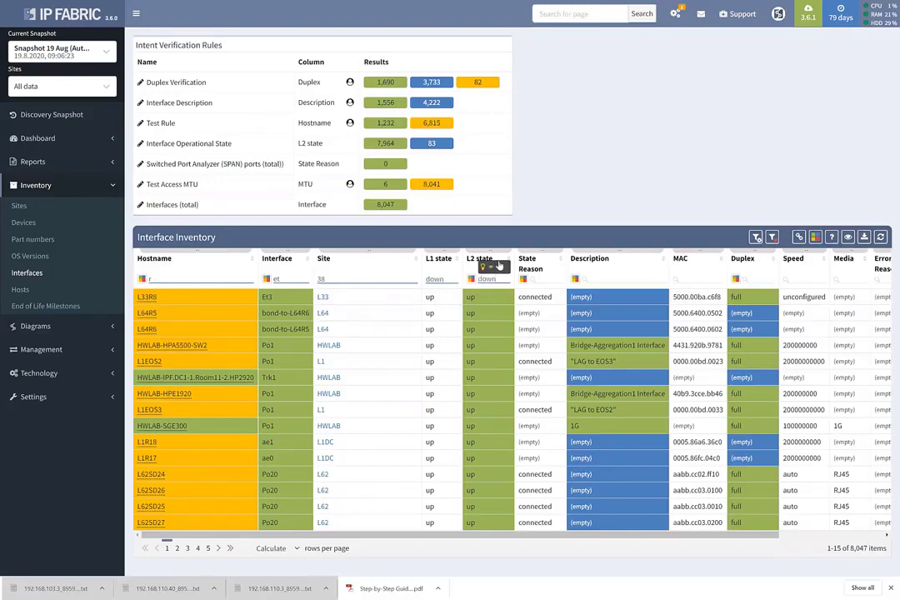
pyautogui.press('Return')
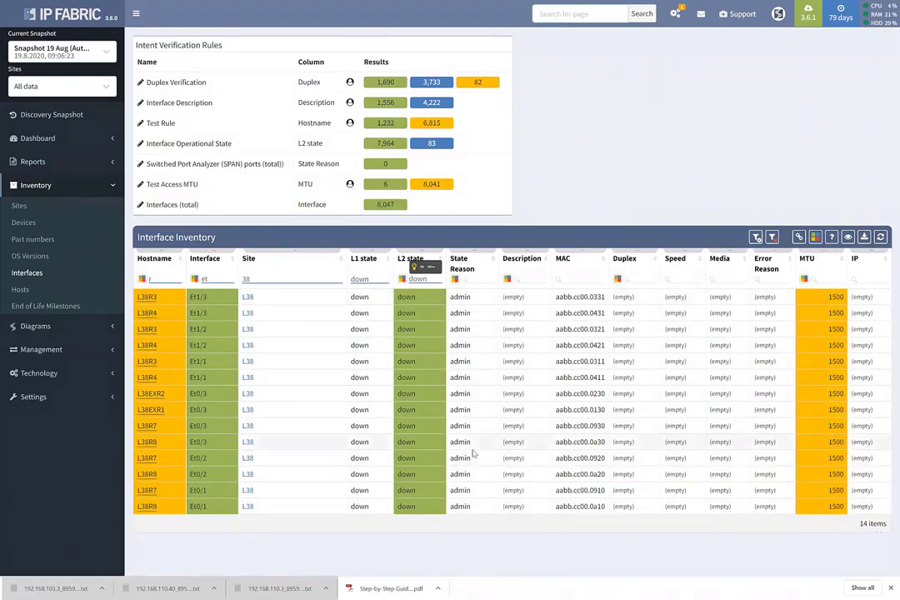
pyautogui.click(27, 290)
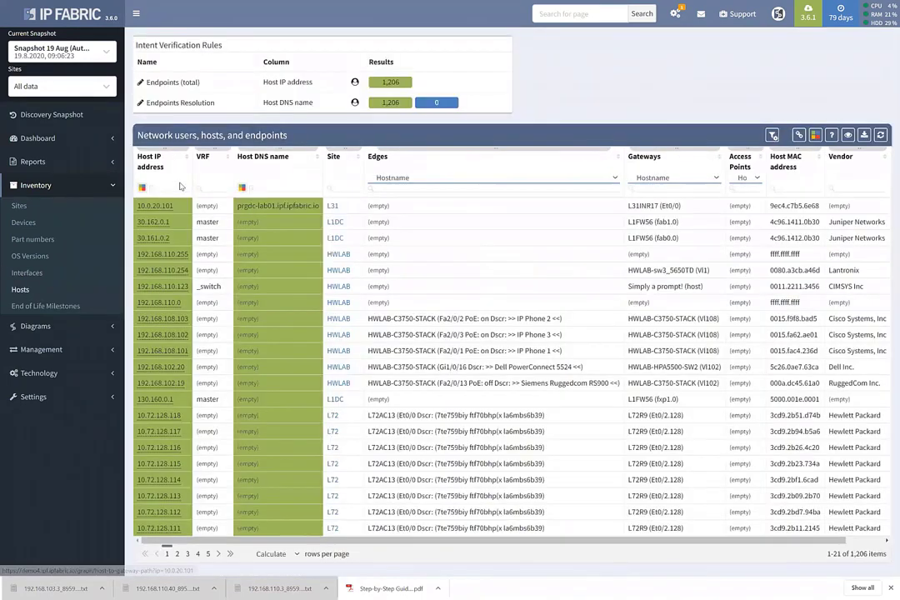
# - Filter the Host IP address column to 10.66.128.112, leaving one Hewlett Packard host at L66
pyautogui.click(182, 187)
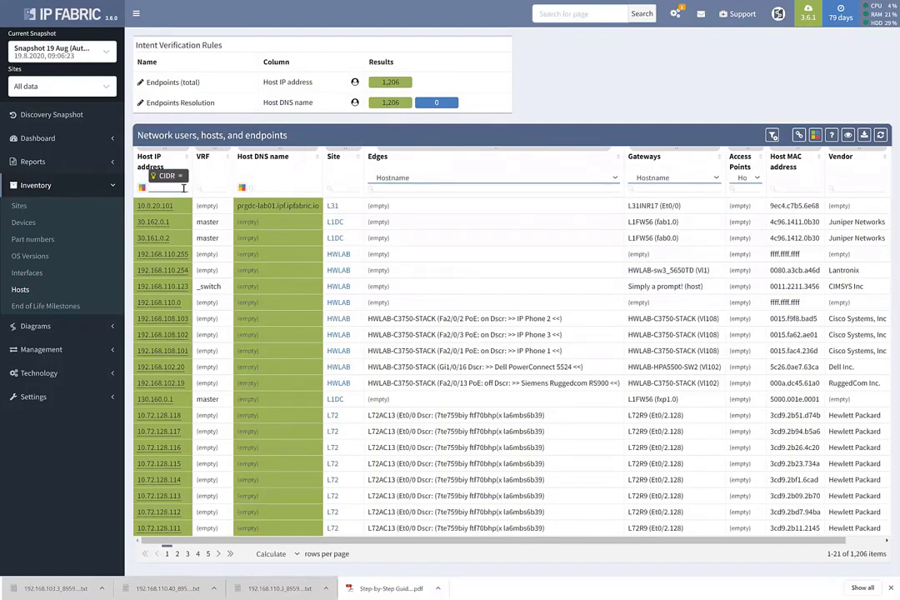
pyautogui.write('10.66.128.112')
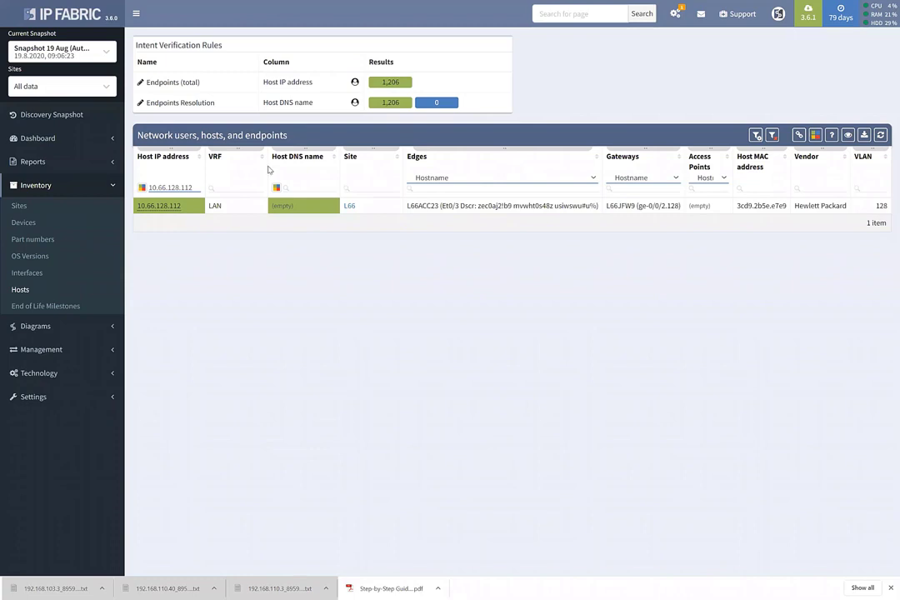
pyautogui.click(48, 372)
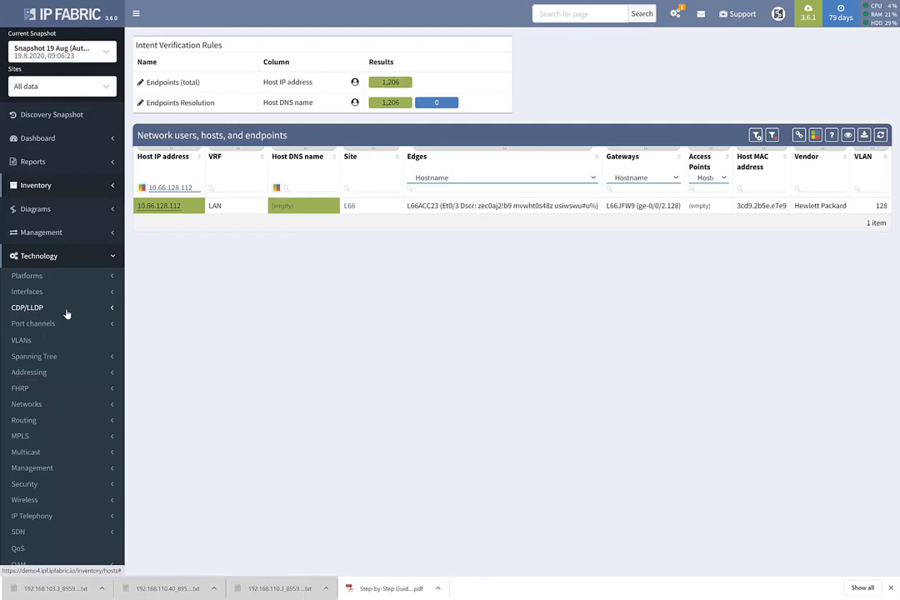
# - Search pages for 'vlan' and open the VLANs – Summary per site report
pyautogui.scroll(-1, 66, 313)
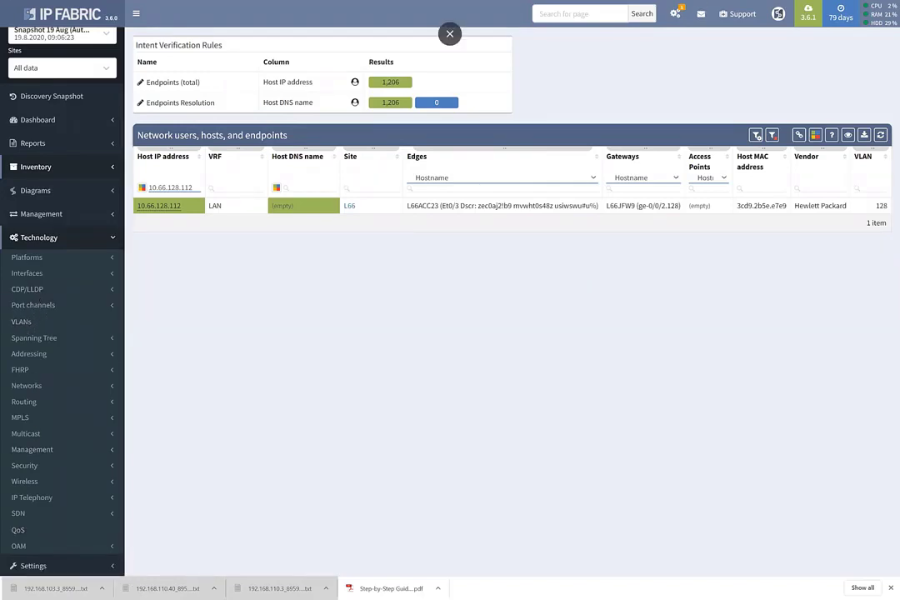
pyautogui.click(571, 12)
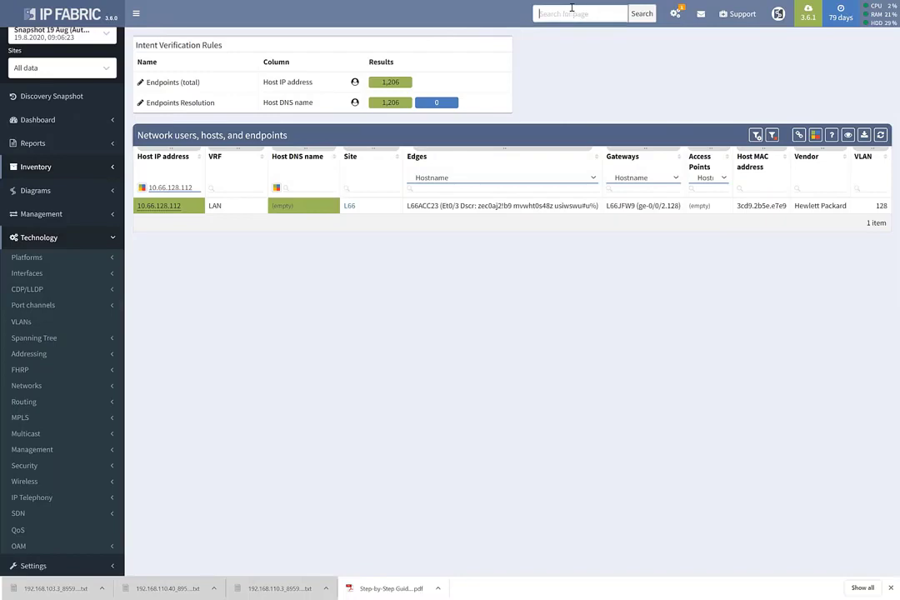
pyautogui.write('vlan')
pyautogui.press('Return')
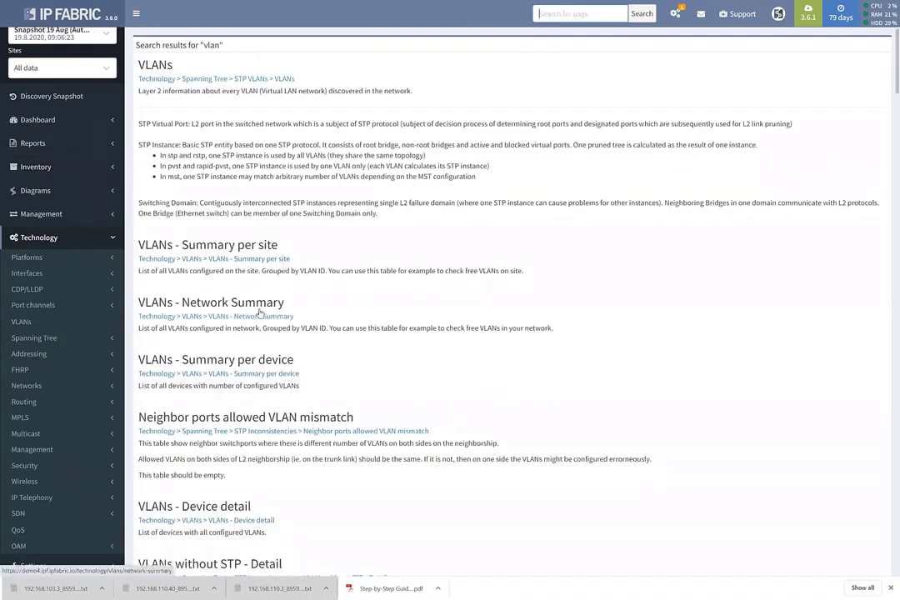
pyautogui.click(263, 259)
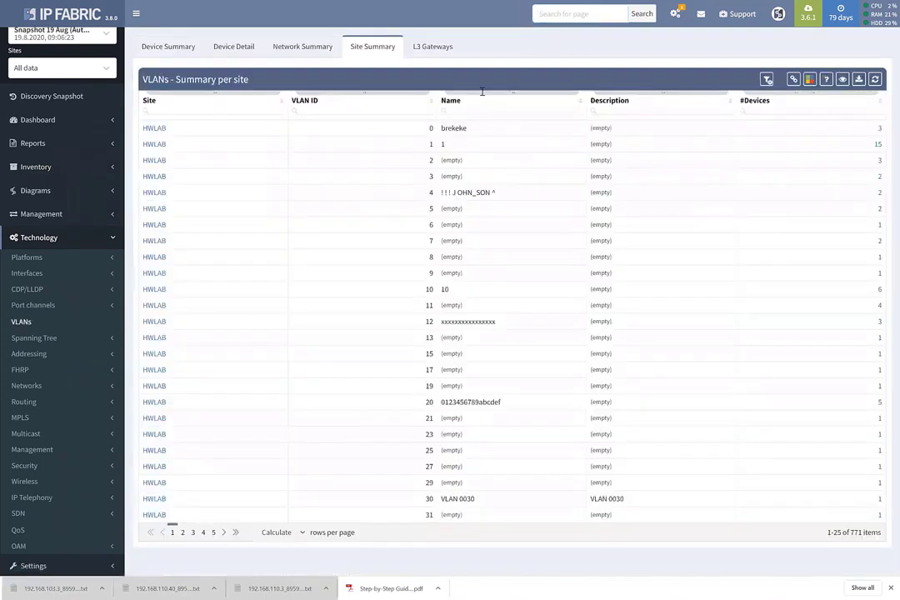
# - Filter VLAN ID to 110 and list the 15 site L38 devices carrying it
pyautogui.click(414, 113)
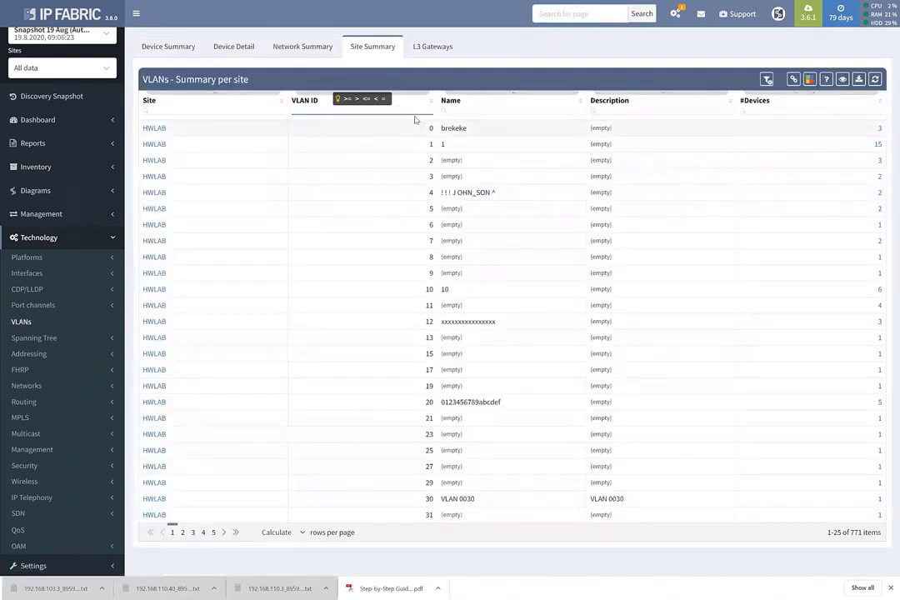
pyautogui.write('110')
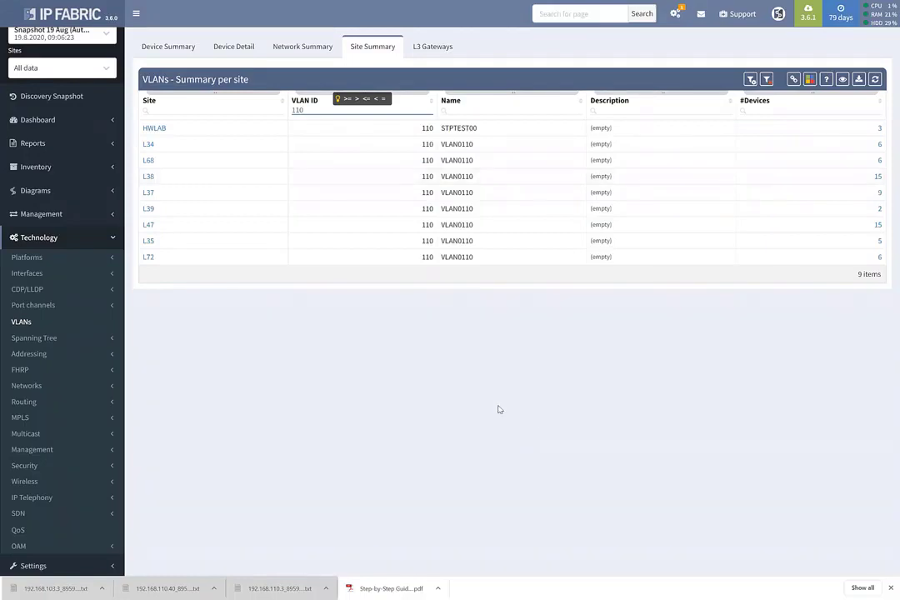
pyautogui.click(877, 176)
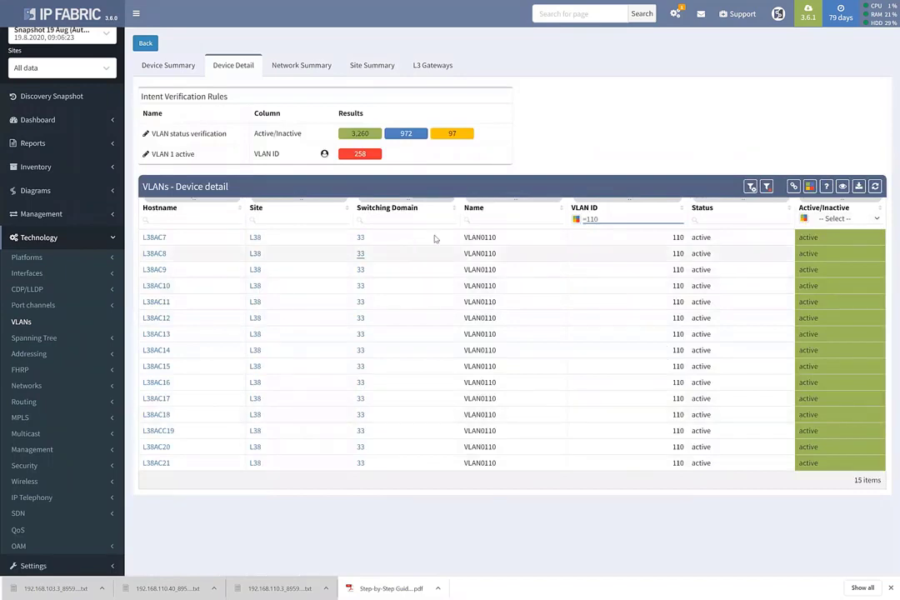
# - Export the 15 VLAN 110 device rows to device-detail (5).csv, check it in Excel, then close it
pyautogui.click(859, 186)
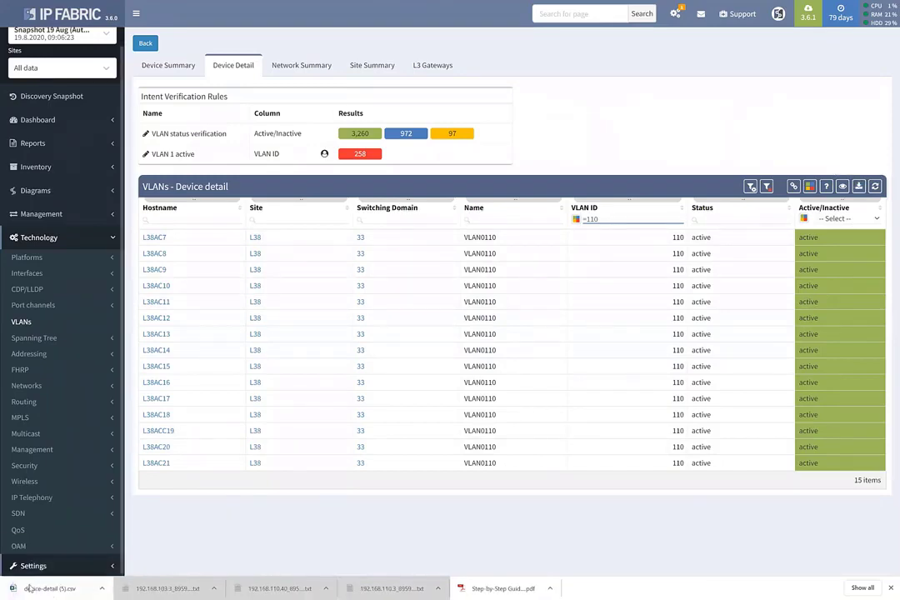
pyautogui.click(29, 588)
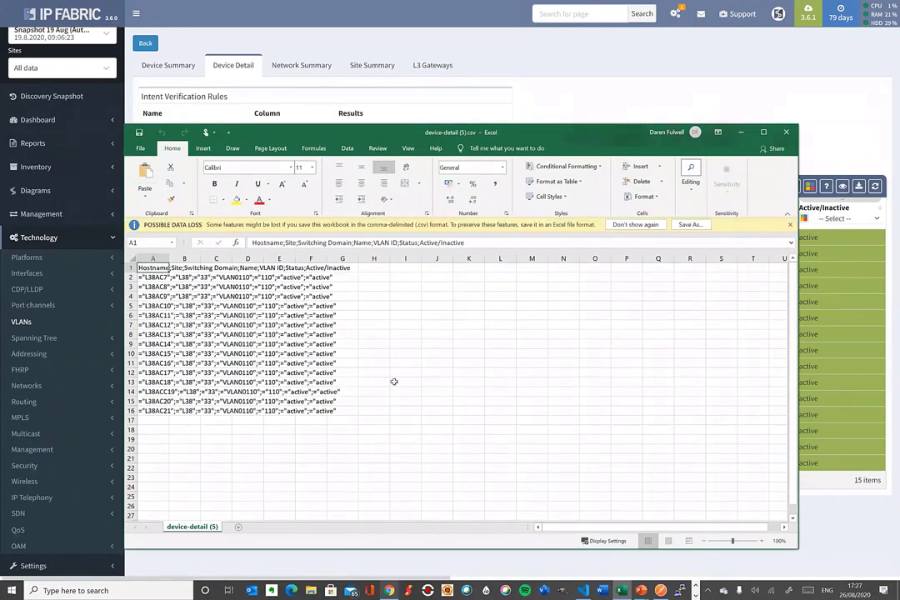
pyautogui.click(787, 134)
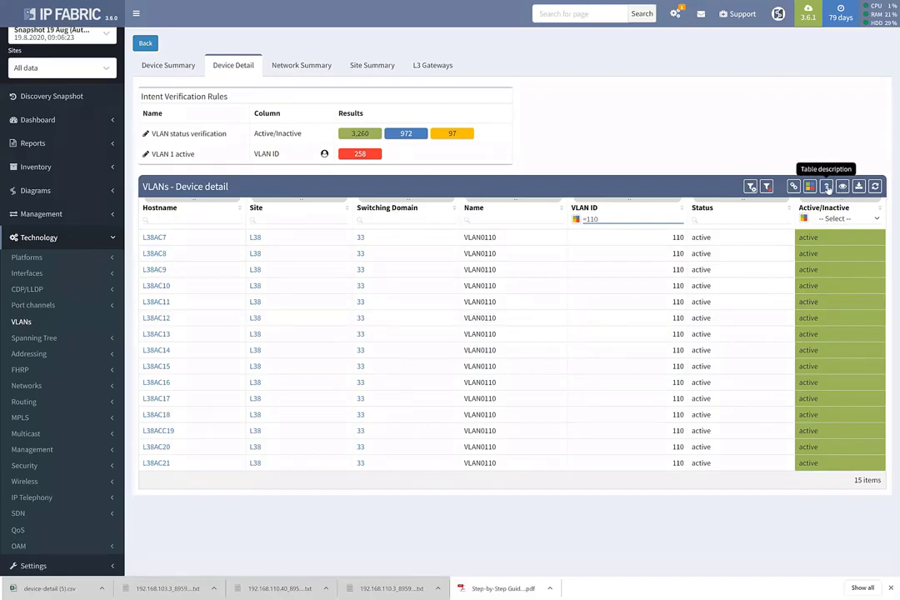
# - Show the API documentation for the device detail table
pyautogui.click(825, 187)
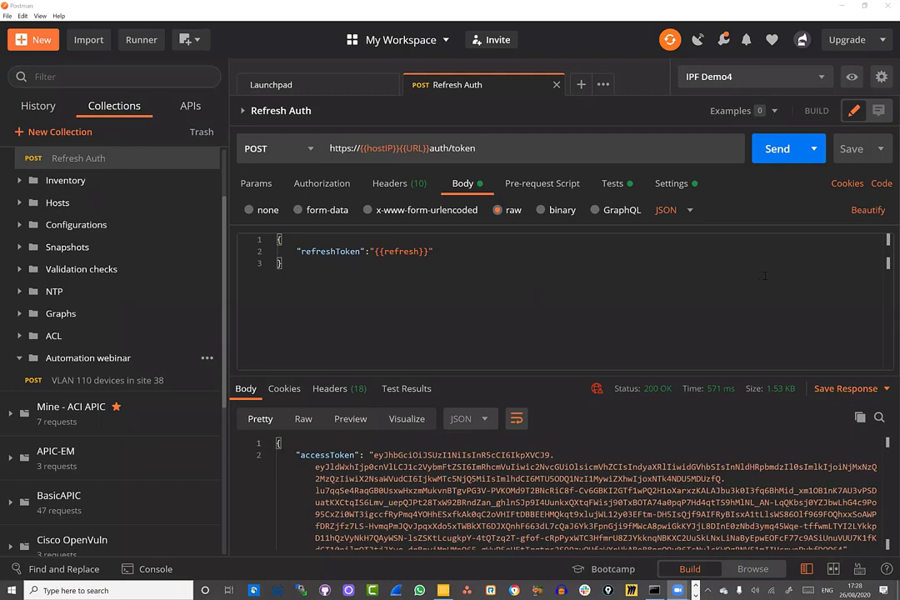
# - Refresh the Postman access token and open the 'VLAN 110 devices in site 38' request
pyautogui.click(780, 149)
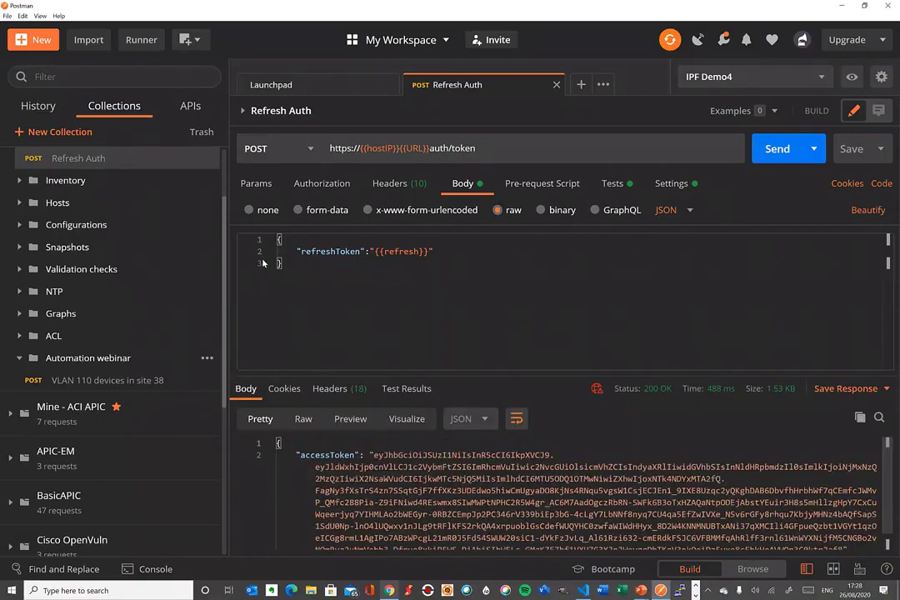
pyautogui.click(20, 358)
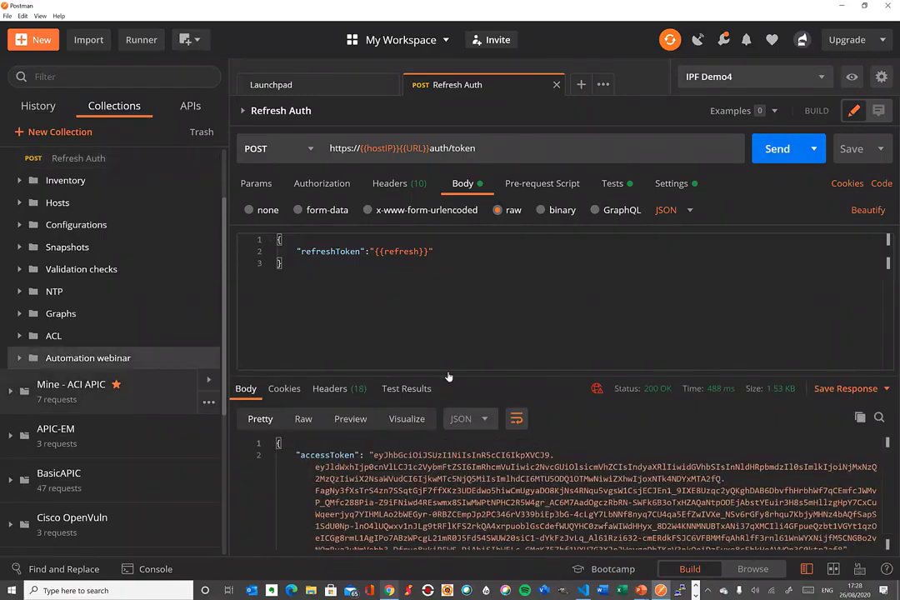
pyautogui.click(193, 384)
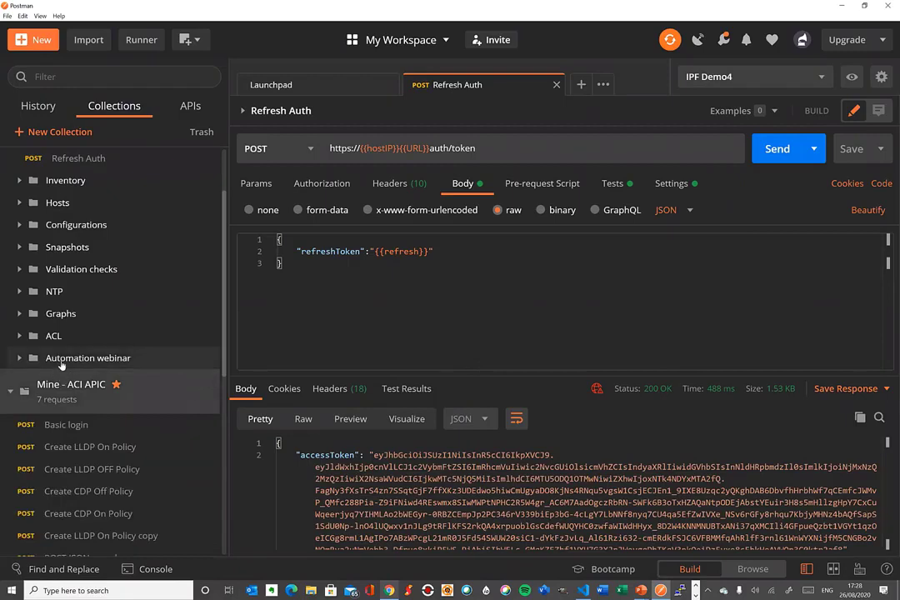
pyautogui.click(53, 359)
pyautogui.click(73, 381)
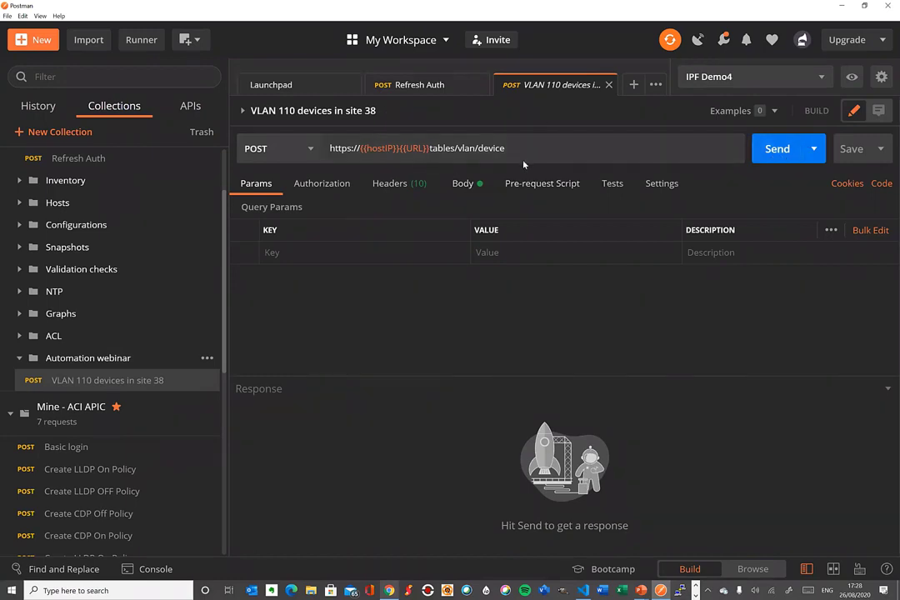
# - Send the VLAN 110 devices request to tables/vlan/device and scroll through its JSON response
pyautogui.click(460, 185)
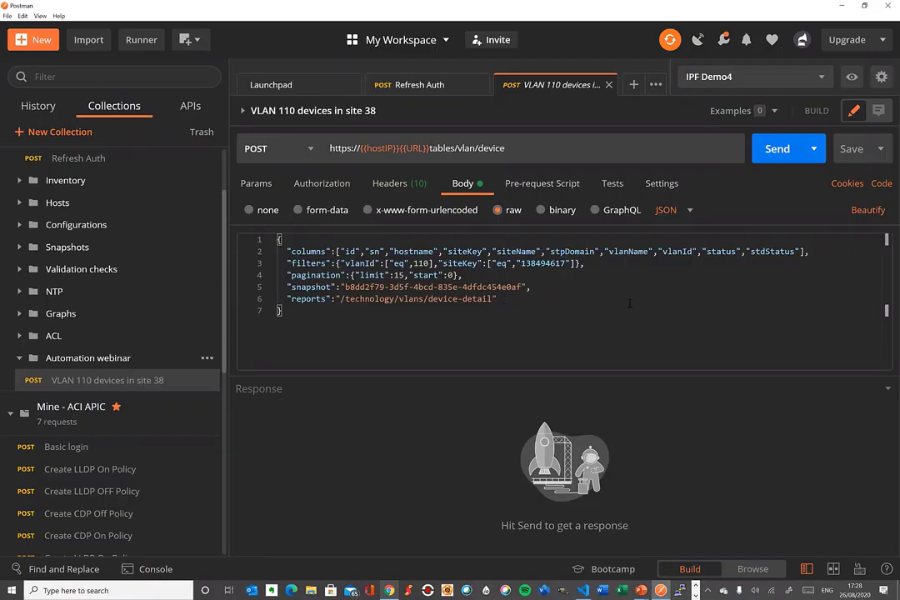
pyautogui.click(783, 148)
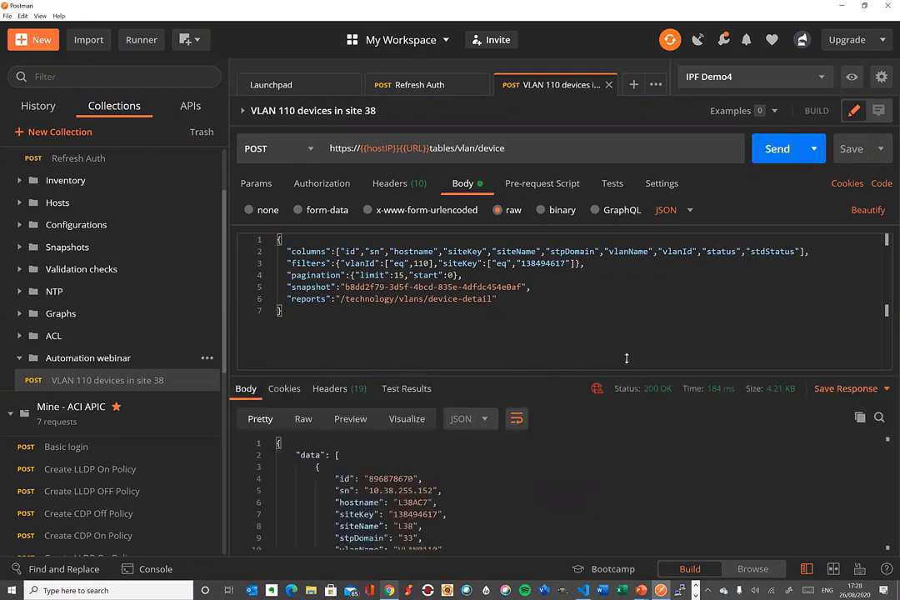
pyautogui.moveTo(578, 375); pyautogui.dragTo(488, 323)
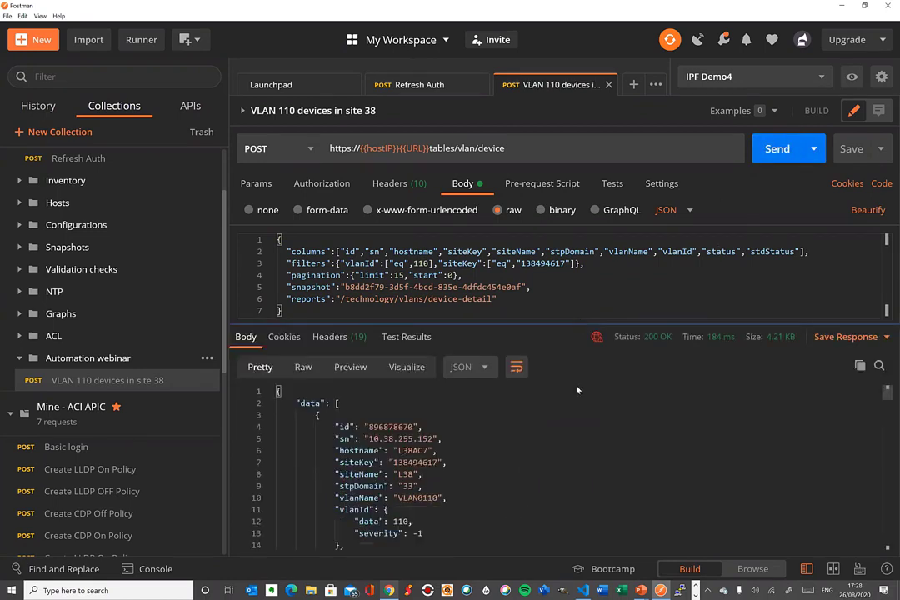
pyautogui.scroll(-3, 620, 467)
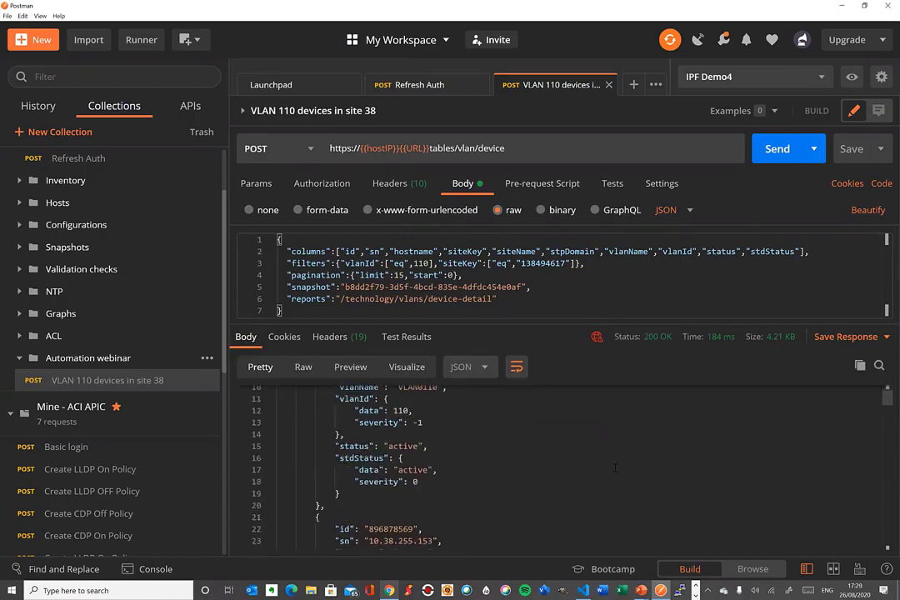
pyautogui.scroll(-6, 616, 468)
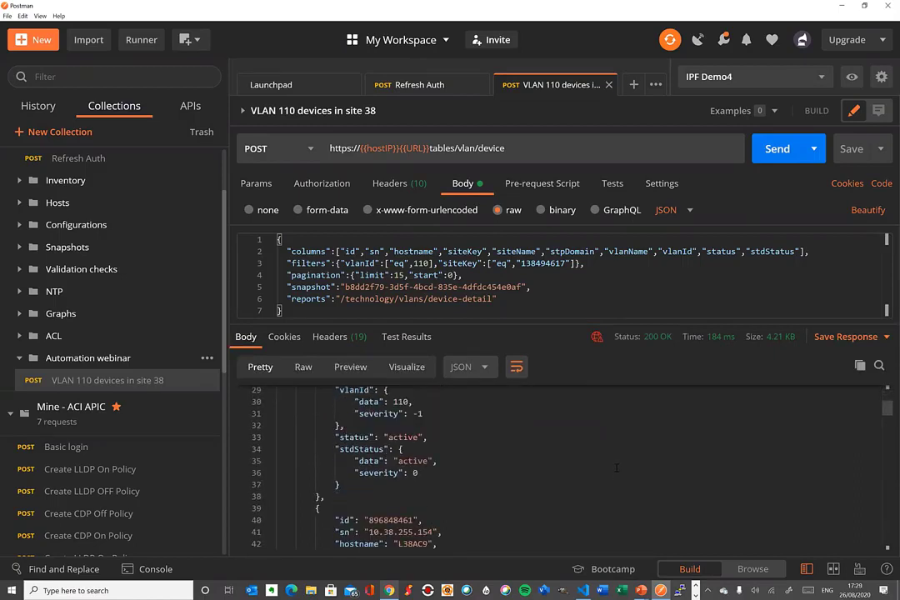
pyautogui.scroll(-2, 619, 463)
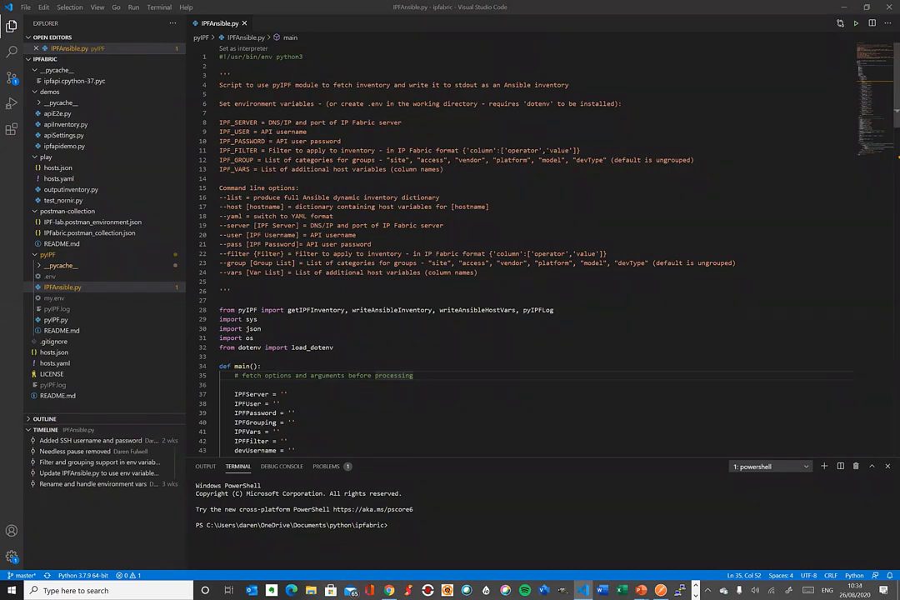
# - Highlight pyIPF and its imported getIPFInventory and writeAnsibleInventory functions on line 28
pyautogui.doubleClick(248, 310)
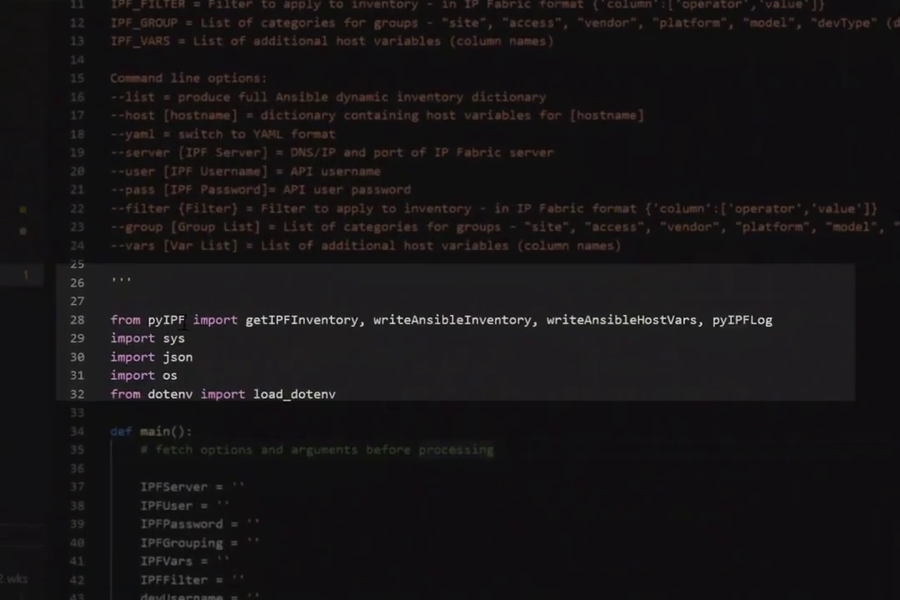
pyautogui.click(247, 320)
pyautogui.hotkey('shift', 'Right')
pyautogui.hotkey('shift', 'Right')
pyautogui.hotkey('shift', 'Right')
pyautogui.hotkey('shift', 'Right')
pyautogui.hotkey('shift', 'Right')
pyautogui.hotkey('shift', 'Right')
pyautogui.hotkey('shift', 'Right')
pyautogui.hotkey('shift', 'Right')
pyautogui.hotkey('shift', 'Right')
pyautogui.hotkey('shift', 'Right')
pyautogui.hotkey('shift', 'Right')
pyautogui.hotkey('shift', 'Right')
pyautogui.hotkey('shift', 'Right')
pyautogui.hotkey('shift', 'Right')
pyautogui.hotkey('shift', 'Right')
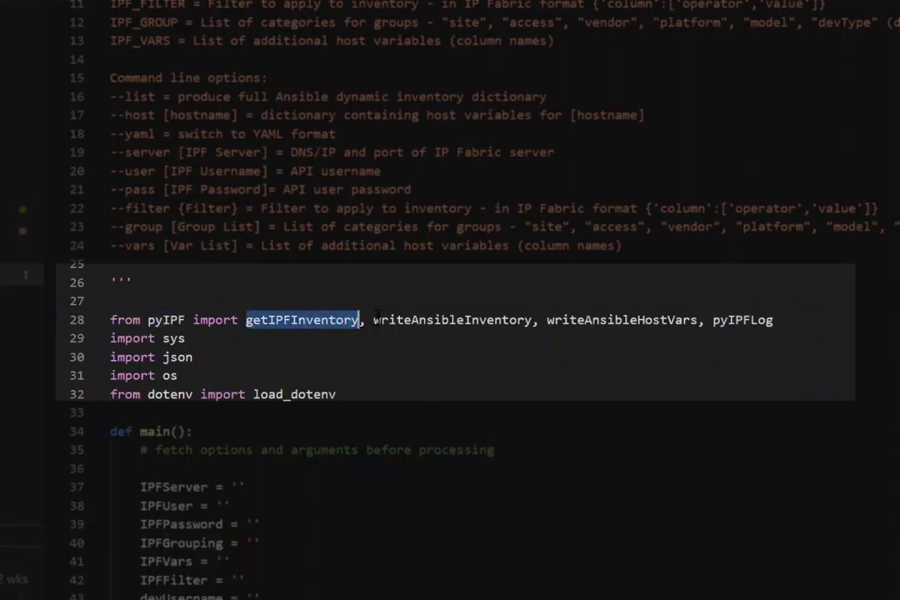
pyautogui.click(374, 320)
pyautogui.hotkey('shift', 'Right')
pyautogui.hotkey('shift', 'Right')
pyautogui.hotkey('shift', 'Right')
pyautogui.hotkey('shift', 'Right')
pyautogui.hotkey('shift', 'Right')
pyautogui.hotkey('shift', 'Right')
pyautogui.hotkey('shift', 'Right')
pyautogui.hotkey('shift', 'Right')
pyautogui.hotkey('shift', 'Right')
pyautogui.hotkey('shift', 'Right')
pyautogui.hotkey('shift', 'Right')
pyautogui.hotkey('shift', 'Right')
pyautogui.hotkey('shift', 'Right')
pyautogui.hotkey('shift', 'Right')
pyautogui.hotkey('shift', 'Right')
pyautogui.hotkey('shift', 'Right')
pyautogui.hotkey('shift', 'Right')
pyautogui.hotkey('shift', 'Right')
pyautogui.hotkey('shift', 'Right')
pyautogui.hotkey('shift', 'Right')
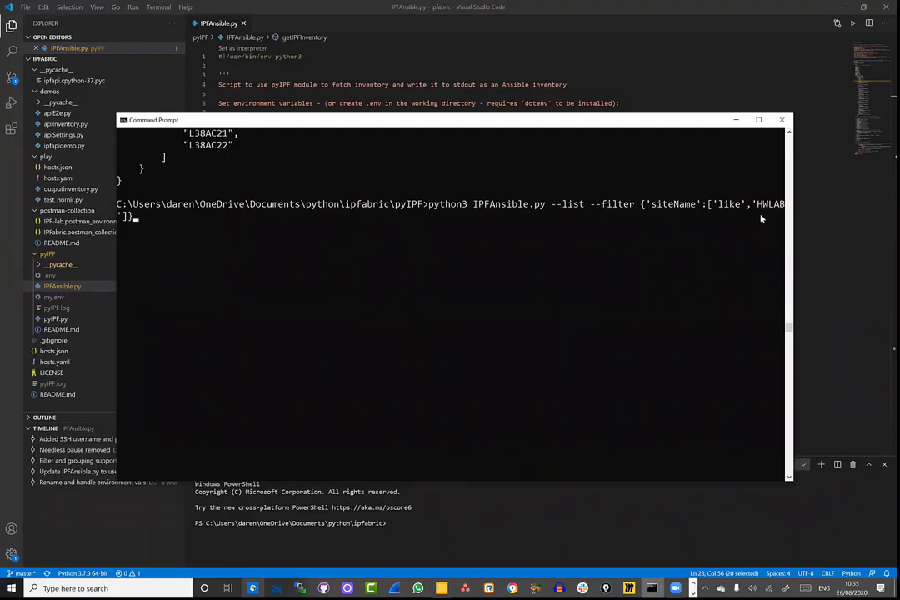
# - Run IPFAnsible.py with the HWLAB site filter, review the vendor-grouped inventory, and recall the command
pyautogui.press('Return')
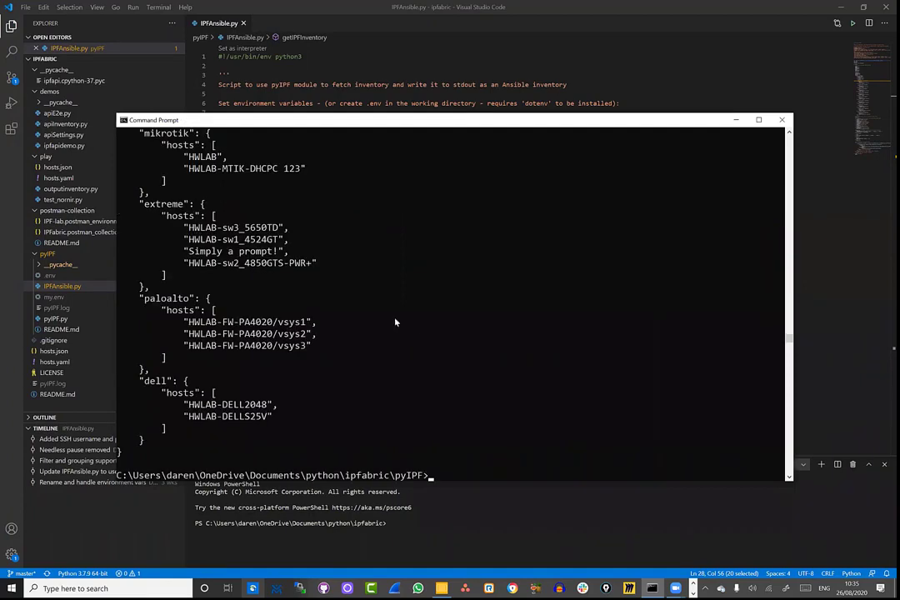
pyautogui.scroll(10, 395, 323)
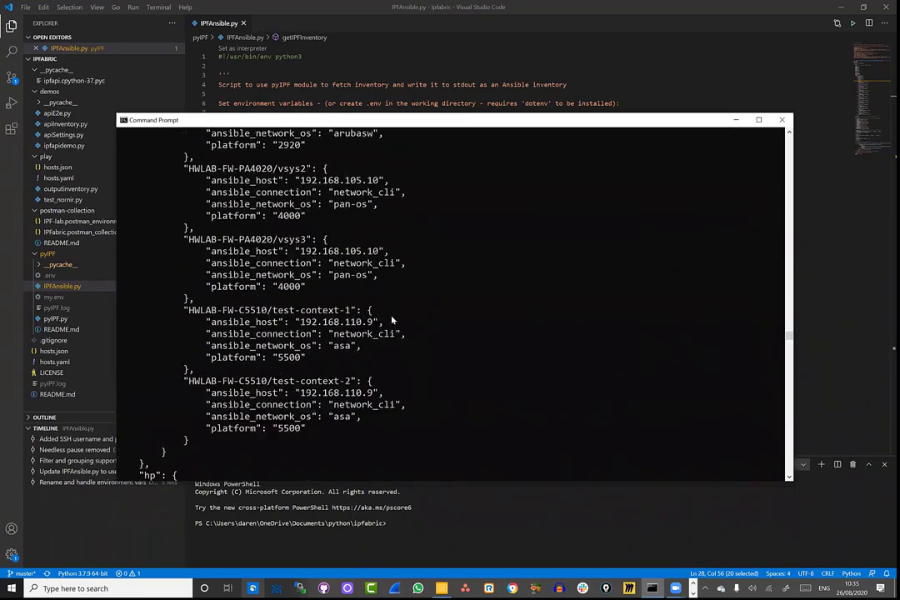
pyautogui.scroll(12, 391, 320)
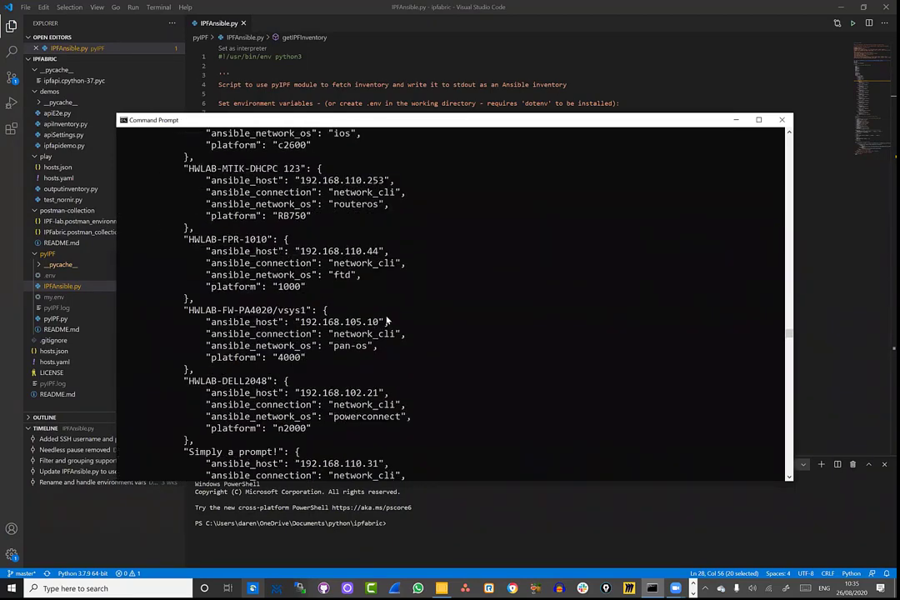
pyautogui.scroll(12, 387, 321)
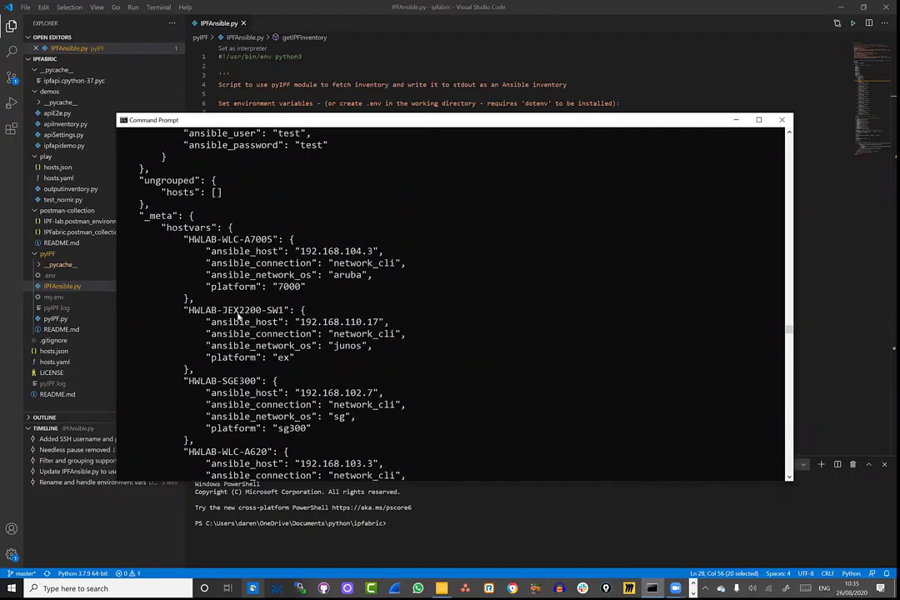
pyautogui.scroll(4, 270, 358)
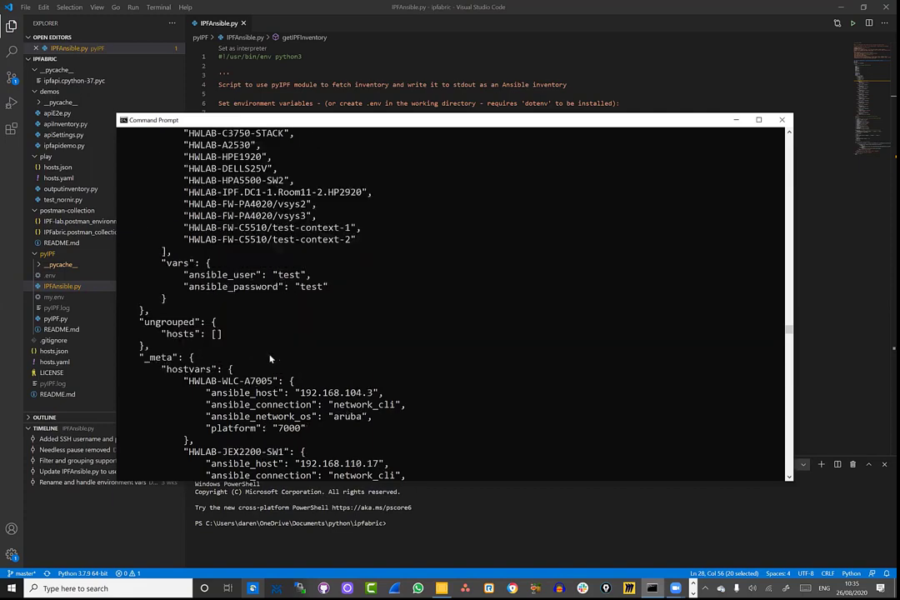
pyautogui.scroll(5, 270, 358)
pyautogui.scroll(-15, 270, 358)
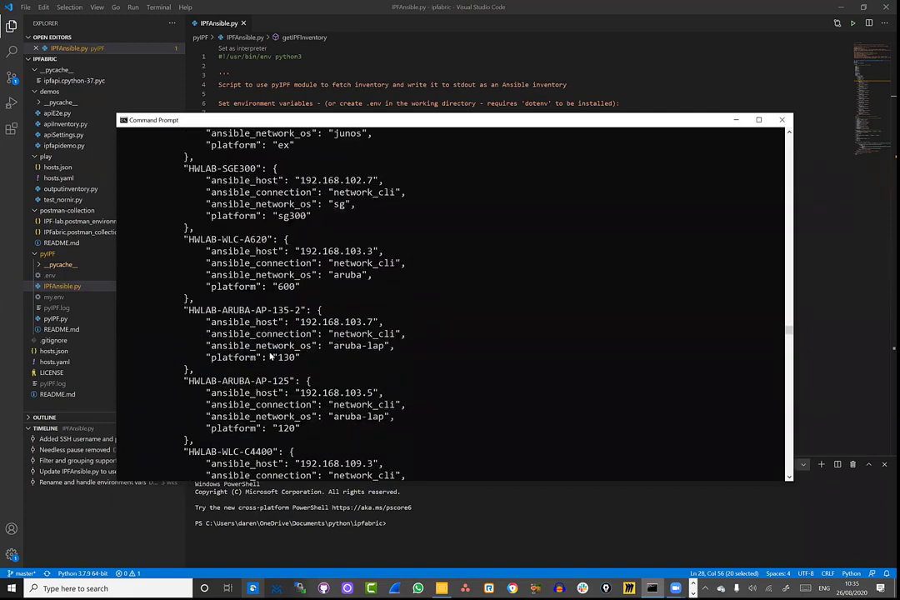
pyautogui.scroll(-20, 270, 356)
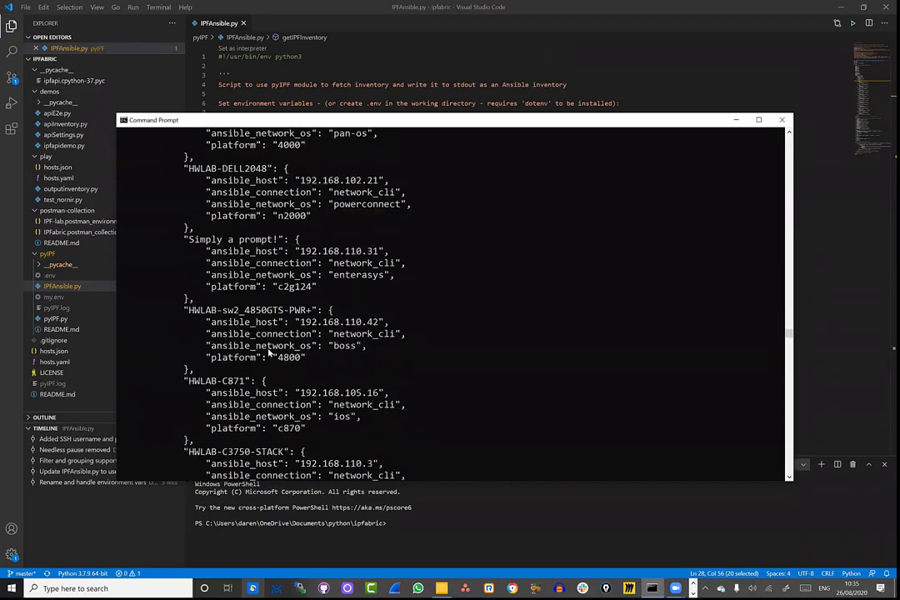
pyautogui.scroll(-15, 269, 353)
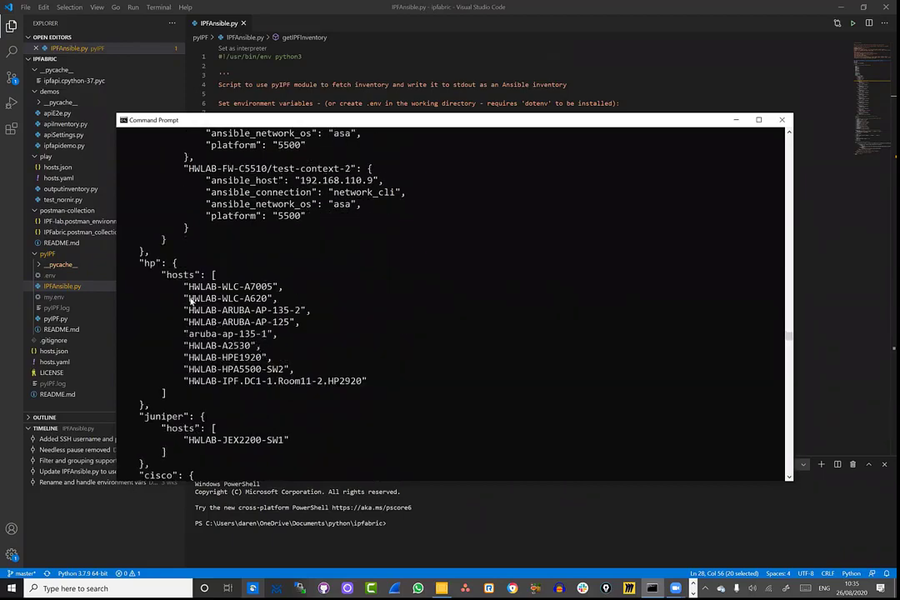
pyautogui.scroll(-3, 186, 382)
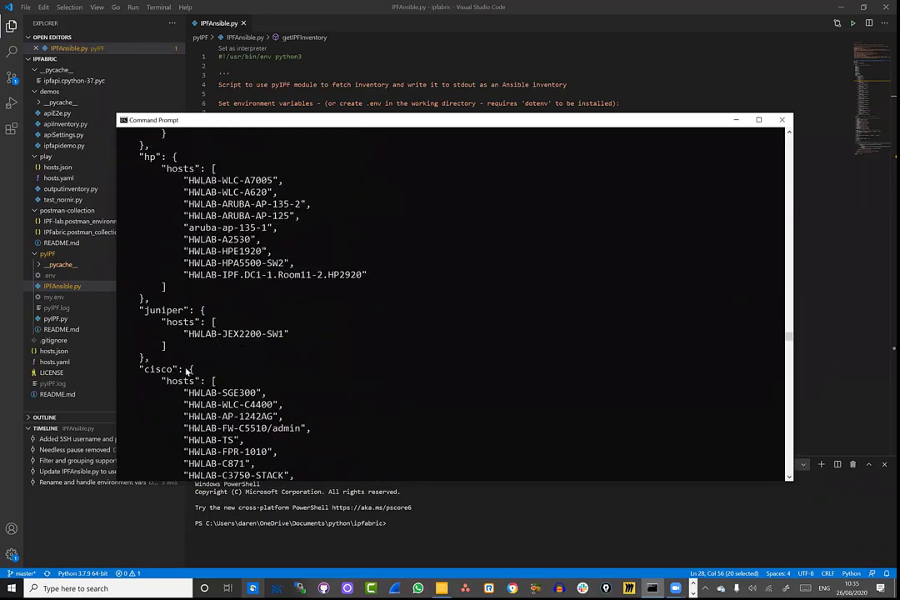
pyautogui.scroll(-4, 200, 408)
pyautogui.scroll(-4, 275, 412)
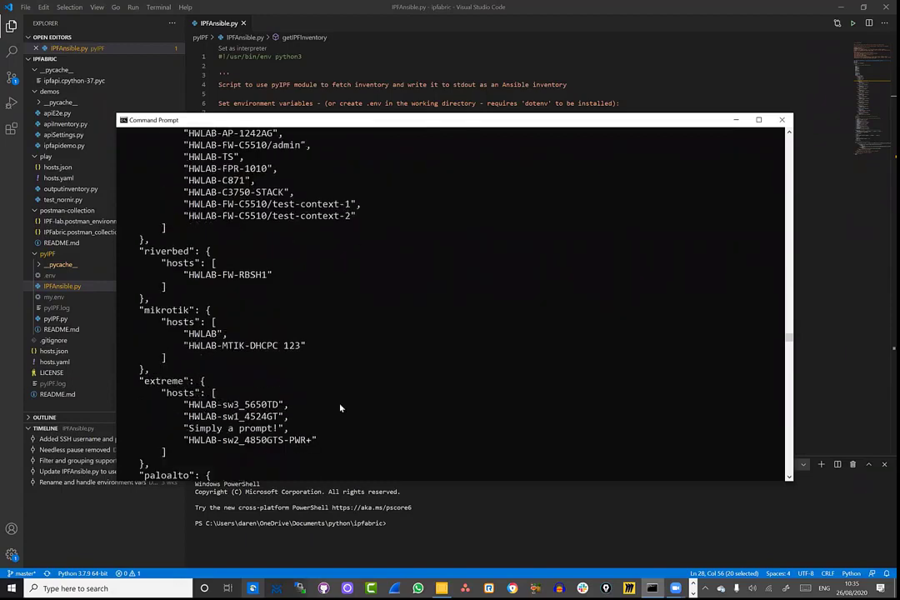
pyautogui.scroll(-4, 340, 406)
pyautogui.scroll(-5, 345, 383)
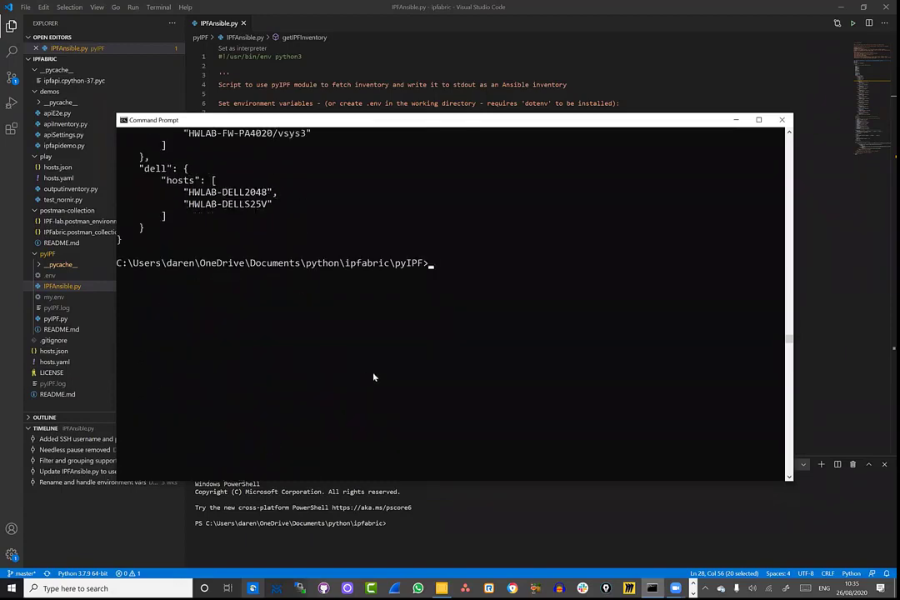
pyautogui.press('Up')
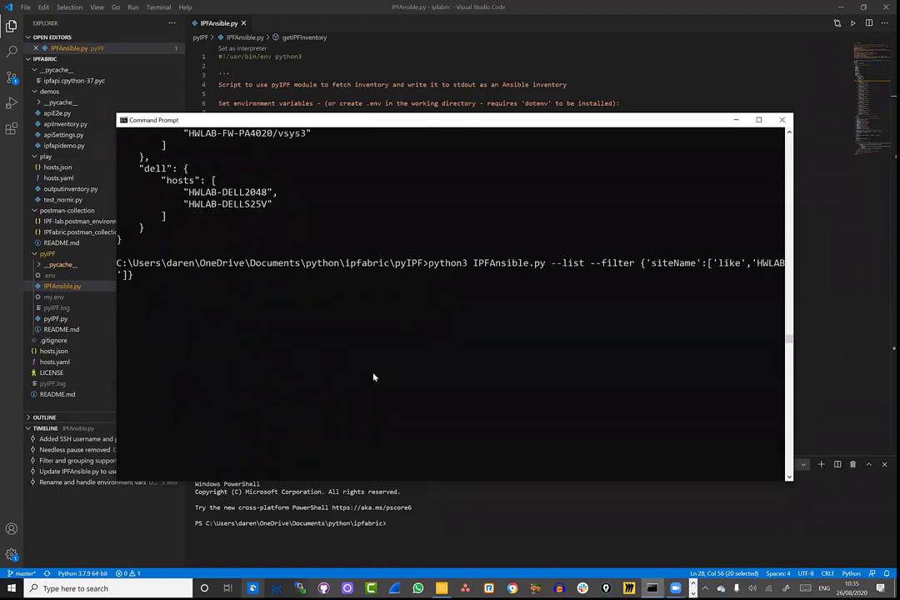
# - Rerun IPFAnsible.py with the L38 site filter and review the L38 Cisco hosts through L38AC22
pyautogui.press('Up')
pyautogui.press('Return')
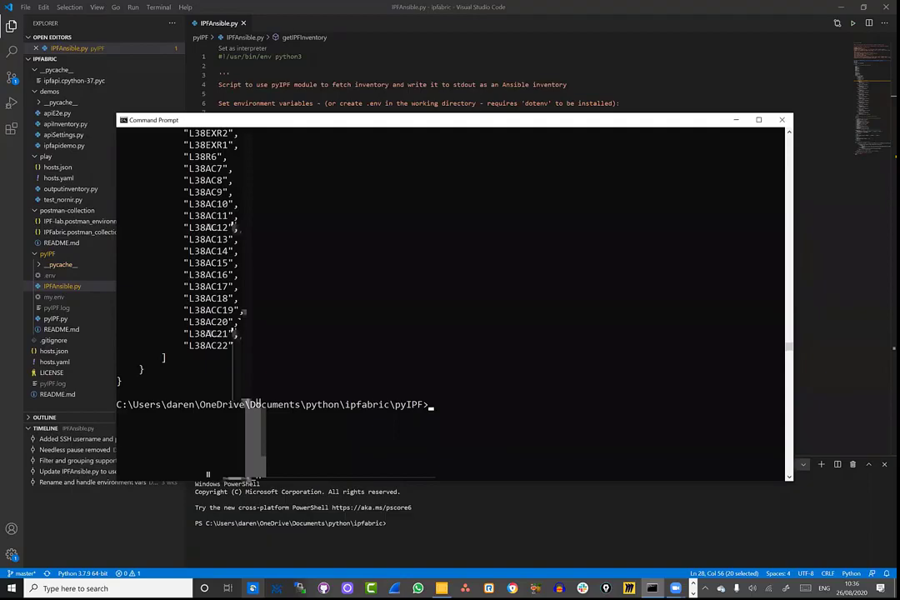
pyautogui.scroll(15, 287, 340)
pyautogui.scroll(-7, 287, 340)
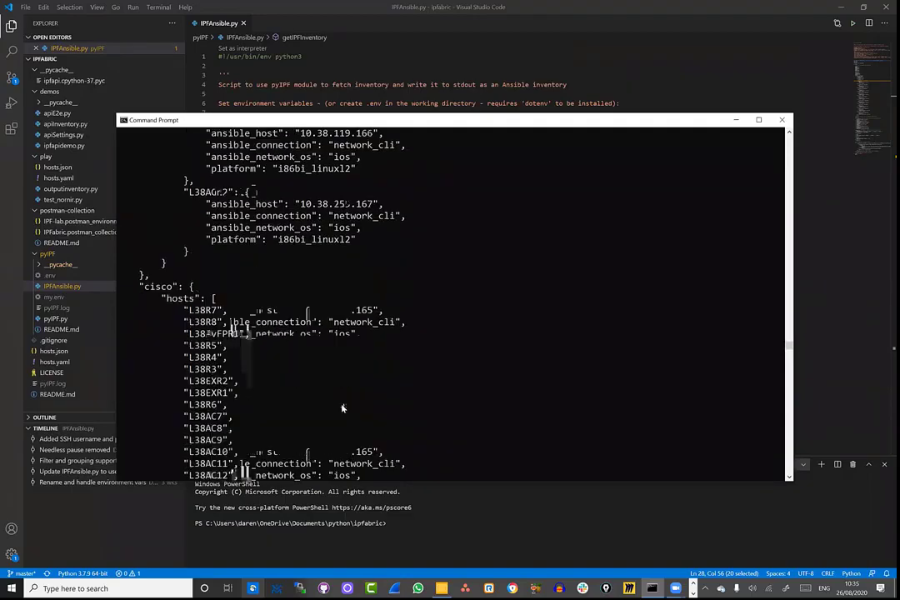
pyautogui.scroll(-3, 308, 345)
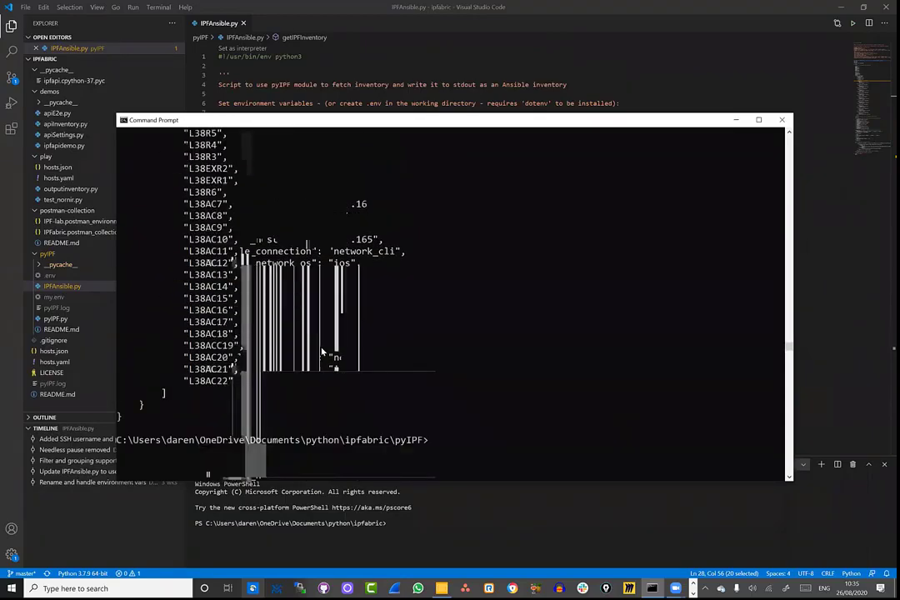
pyautogui.scroll(-1, 321, 352)
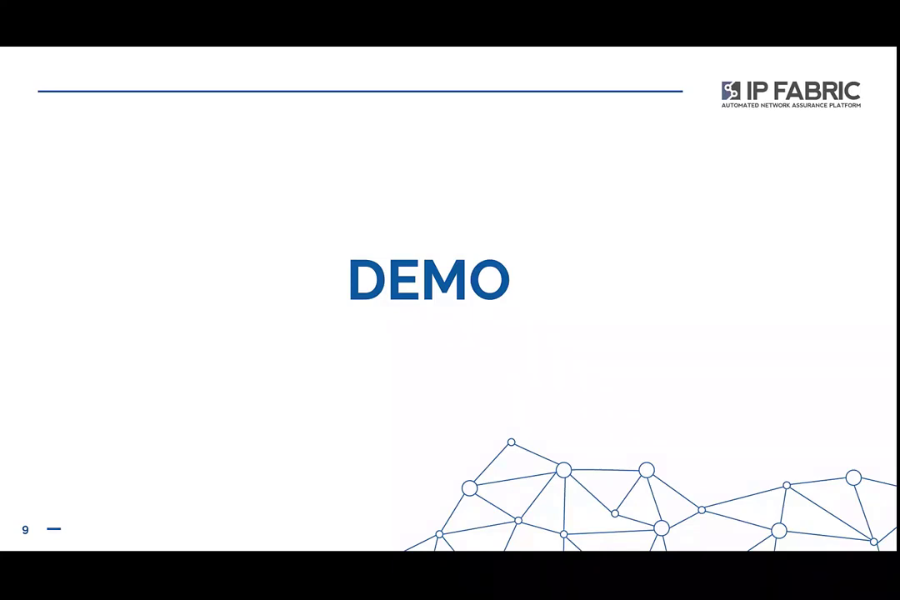
# - Advance past the DEMO title to slide 10, Takeaways
pyautogui.press('Right')
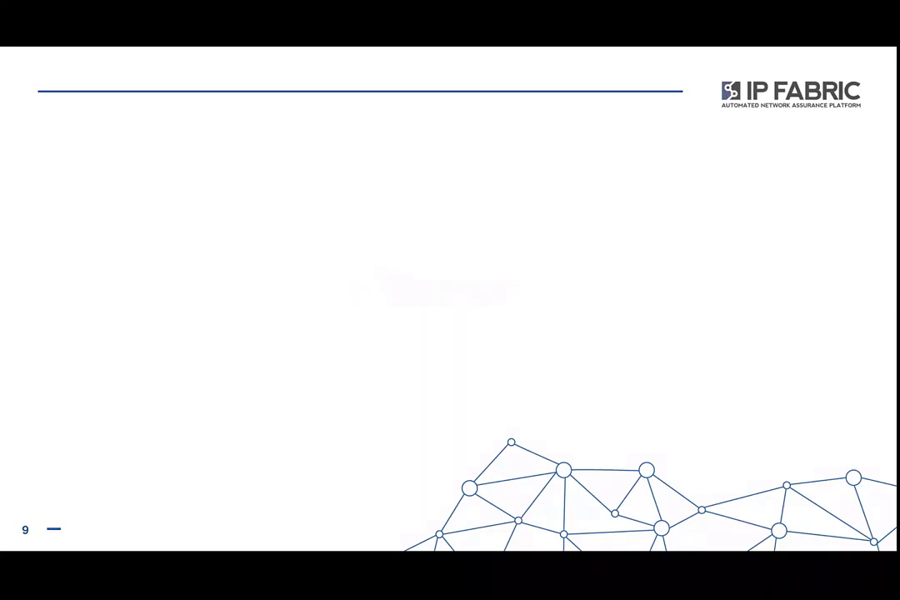
pyautogui.press('Right')
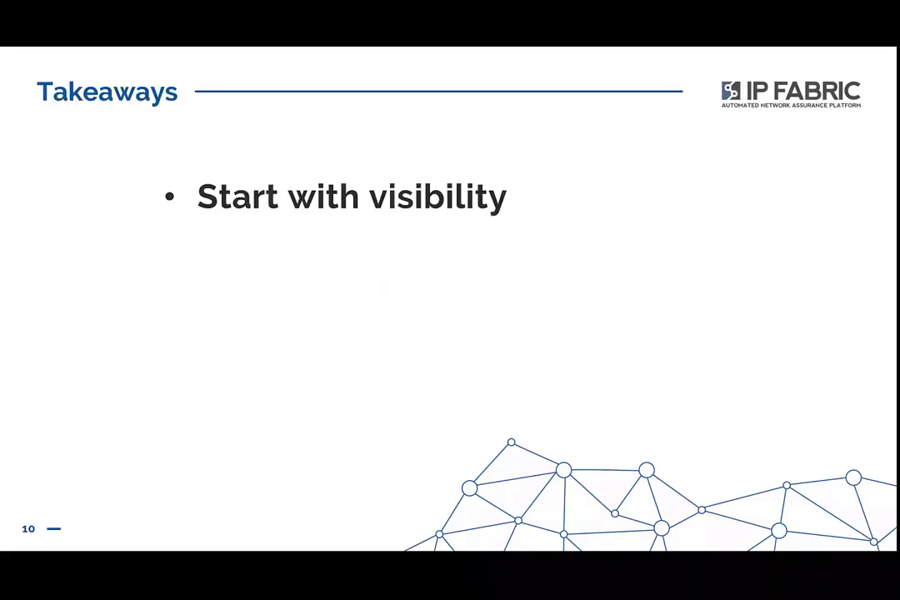